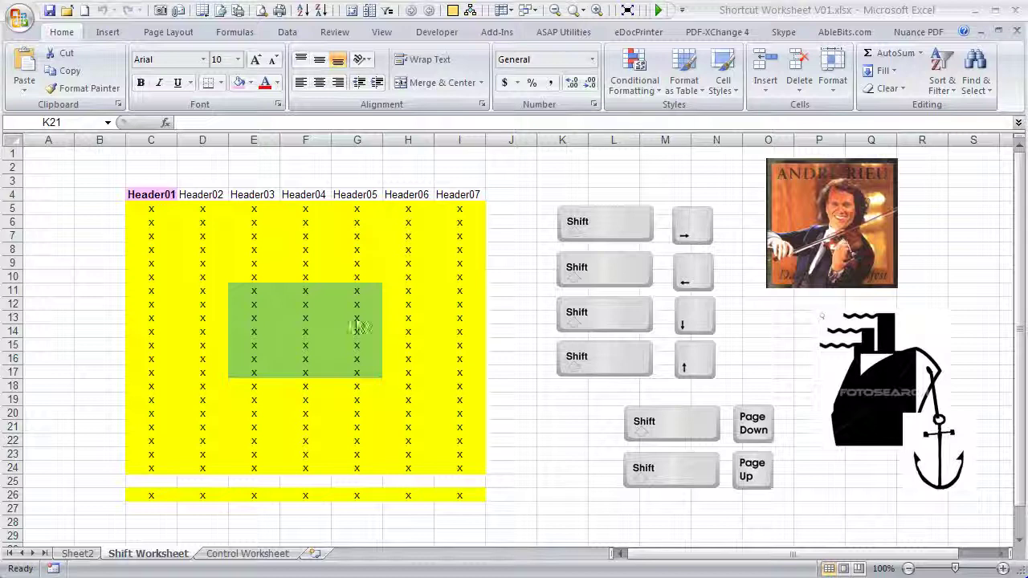
Step: Return to the Shift Worksheet after viewing the Control Worksheet and select headers C4:I4, extending one cell at a time from C4
{"action": "left_click", "coordinate": [224, 559]}
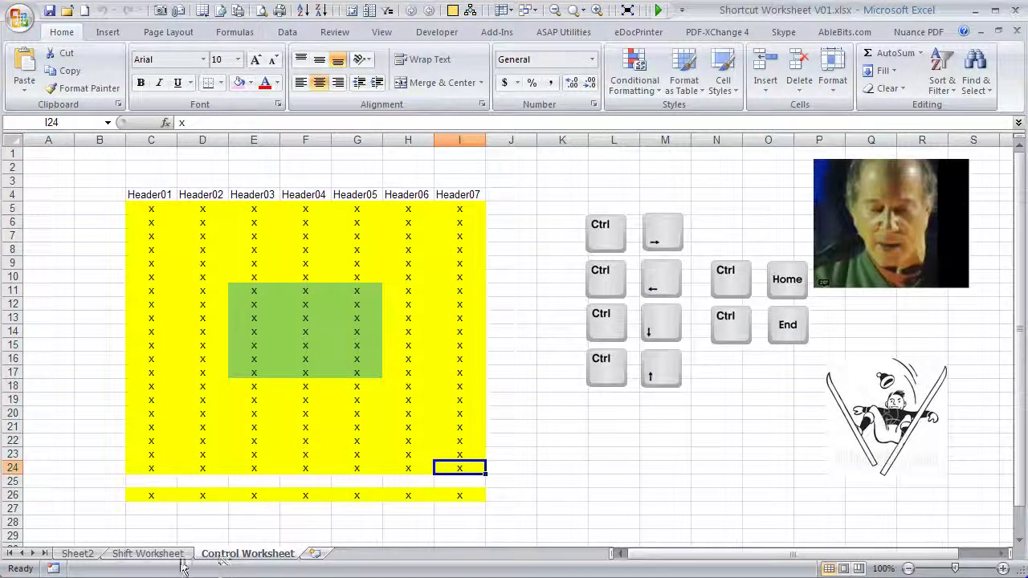
{"action": "left_click", "coordinate": [157, 555]}
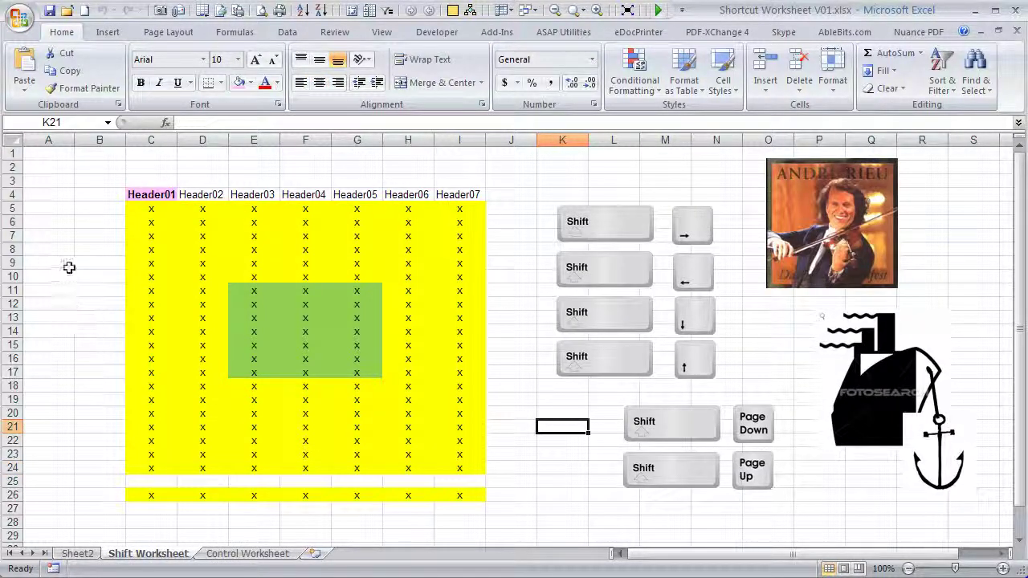
{"action": "left_click", "coordinate": [157, 195]}
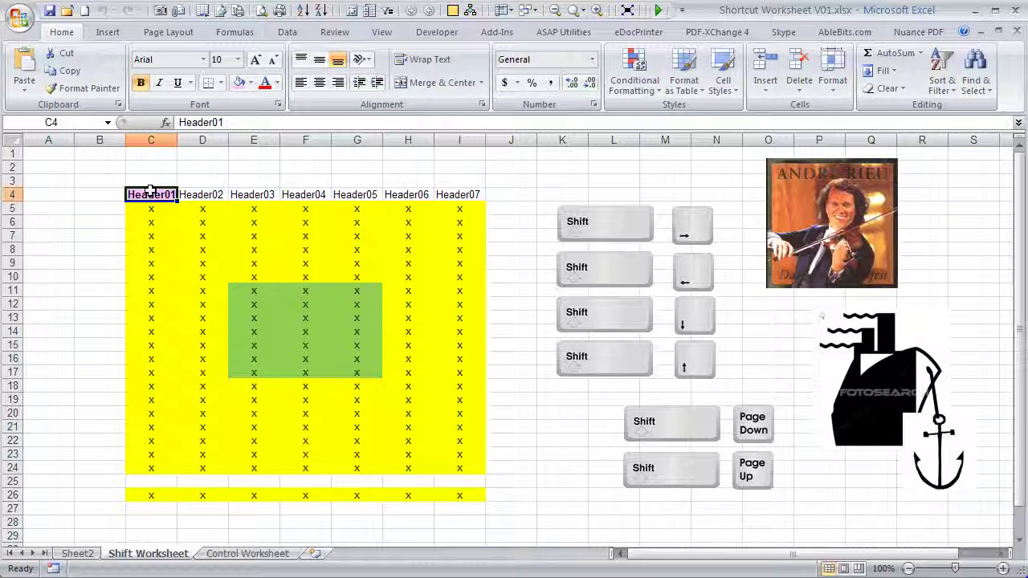
{"action": "key", "text": "shift+Right"}
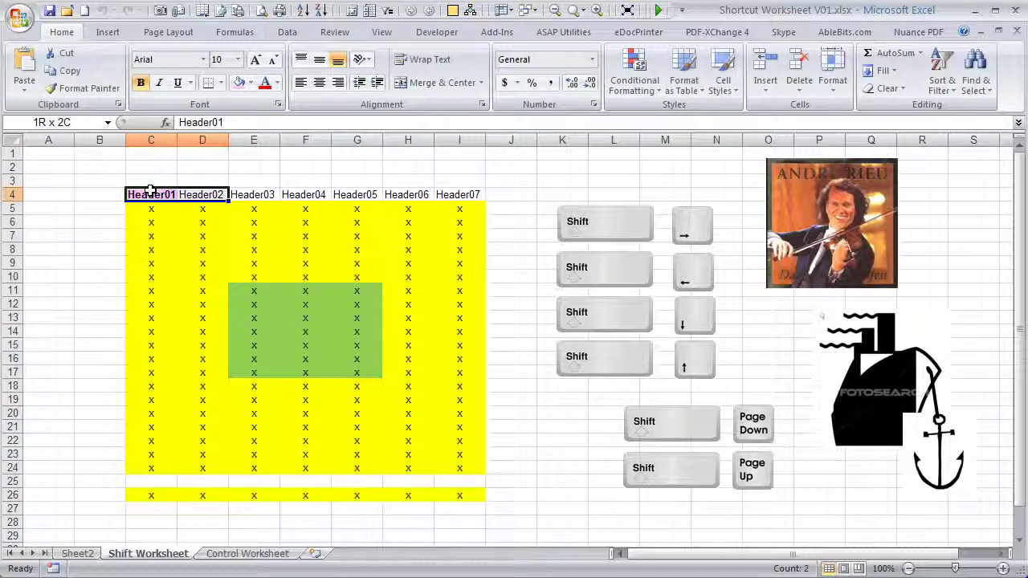
{"action": "key", "text": "shift+Right"}
{"action": "key", "text": "shift+Right"}
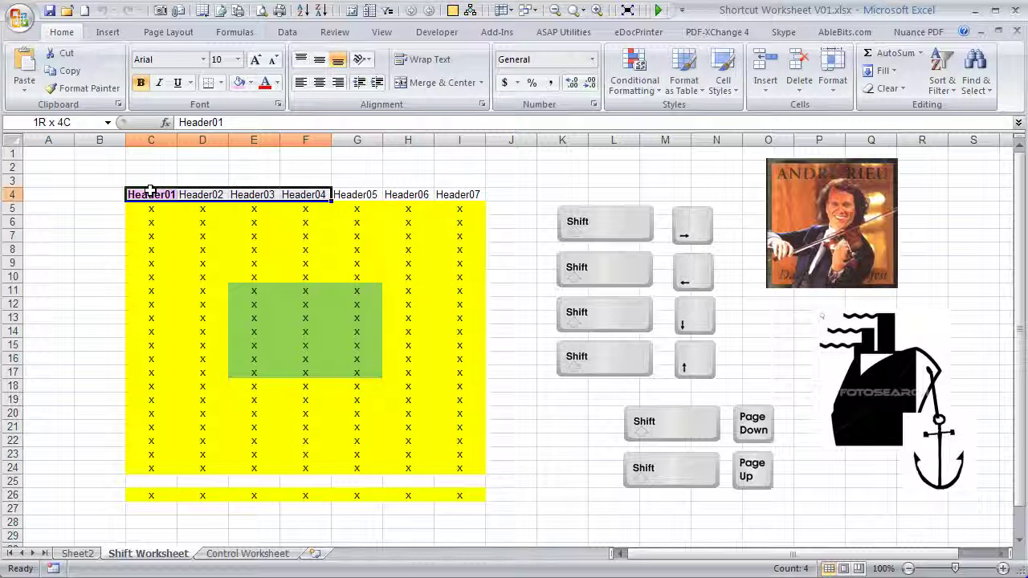
{"action": "key", "text": "shift+Right"}
{"action": "key", "text": "shift+Right"}
{"action": "key", "text": "shift+Right"}
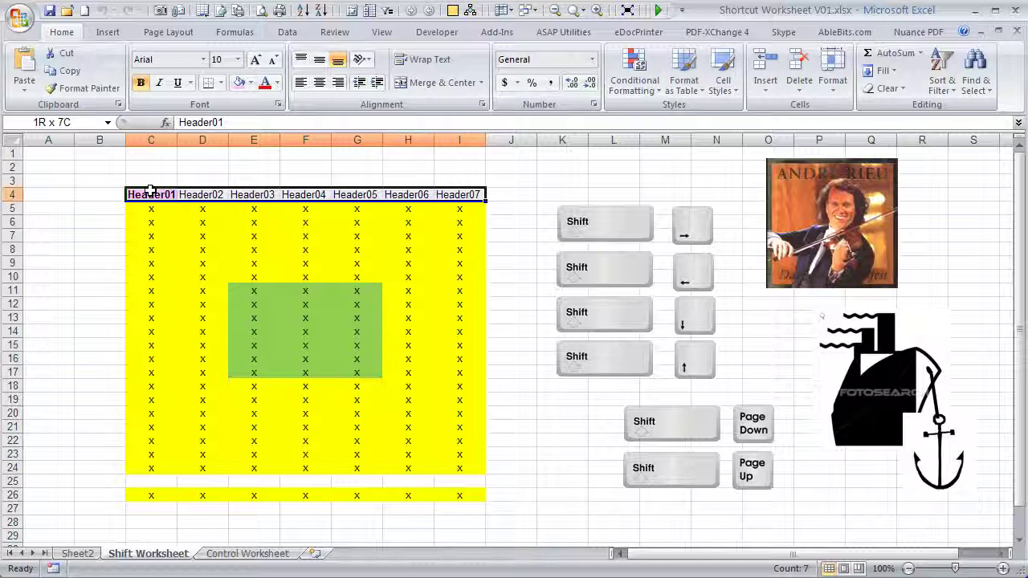
Step: Shrink the header row selection cell by cell back to C4:D4
{"action": "key", "text": "shift+Left"}
{"action": "key", "text": "shift+Left"}
{"action": "key", "text": "shift+Left"}
{"action": "key", "text": "shift+Left"}
{"action": "key", "text": "shift+Left"}
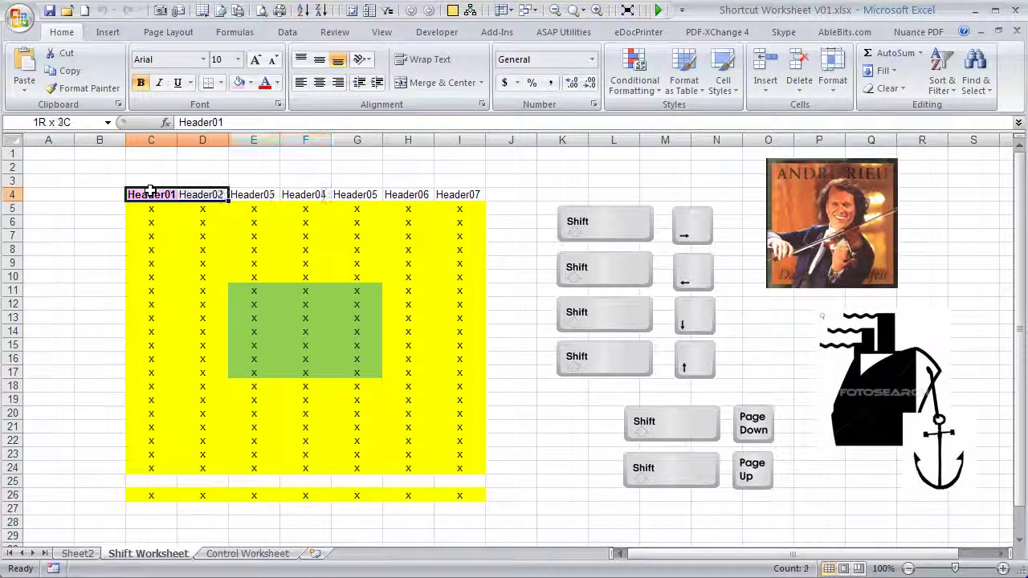
Step: Extend the selection from C4 across to column I and down one row, covering C4:I5
{"action": "key", "text": "shift+Right"}
{"action": "key", "text": "shift+Right"}
{"action": "key", "text": "shift+Right"}
{"action": "key", "text": "shift+Right"}
{"action": "key", "text": "shift+Right"}
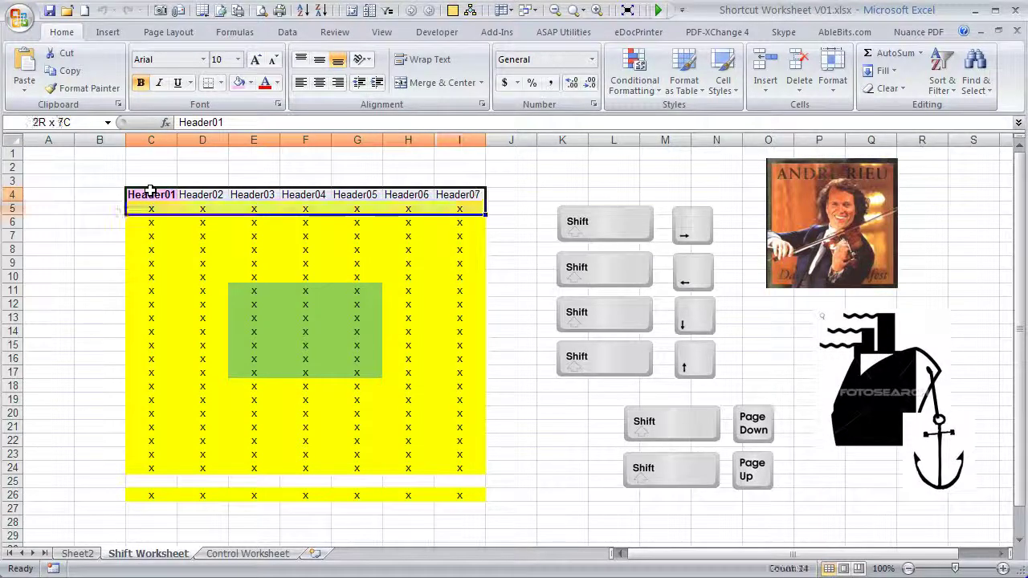
{"action": "key", "text": "shift+Down"}
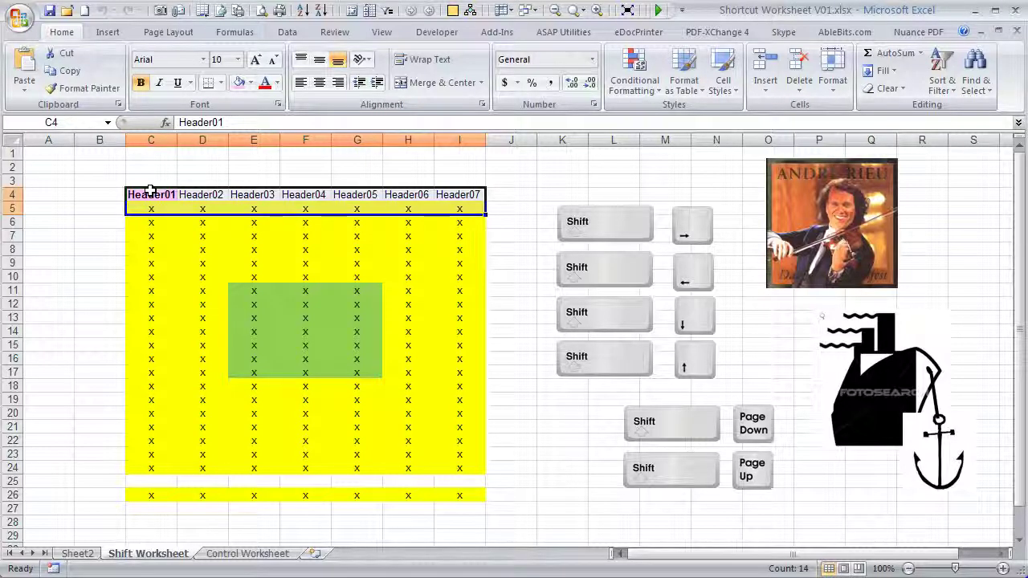
Step: Reset to cell C4 and select all seven headers, C4:I4, one cell at a time
{"action": "left_click", "coordinate": [150, 191]}
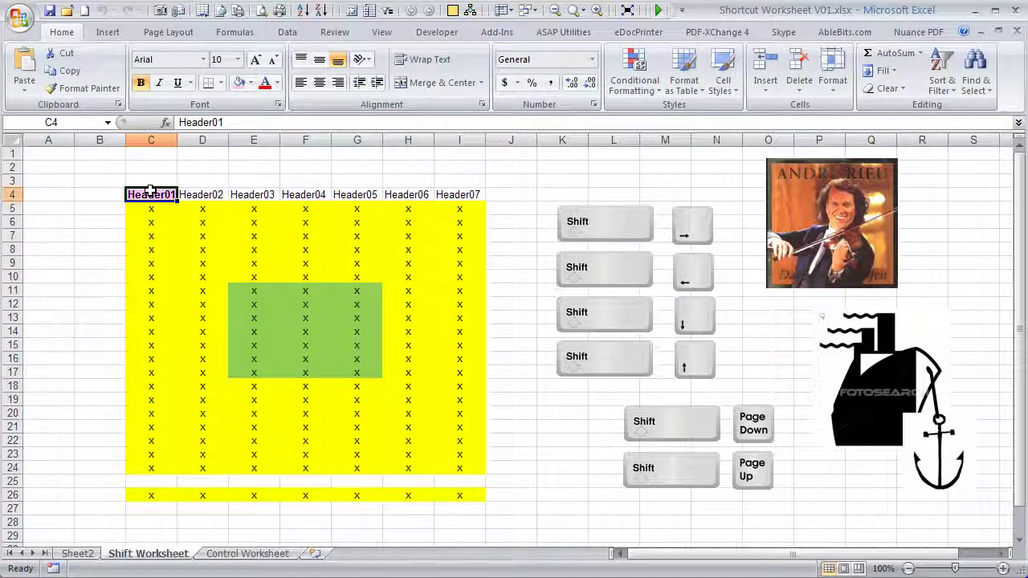
{"action": "key", "text": "shift+Right"}
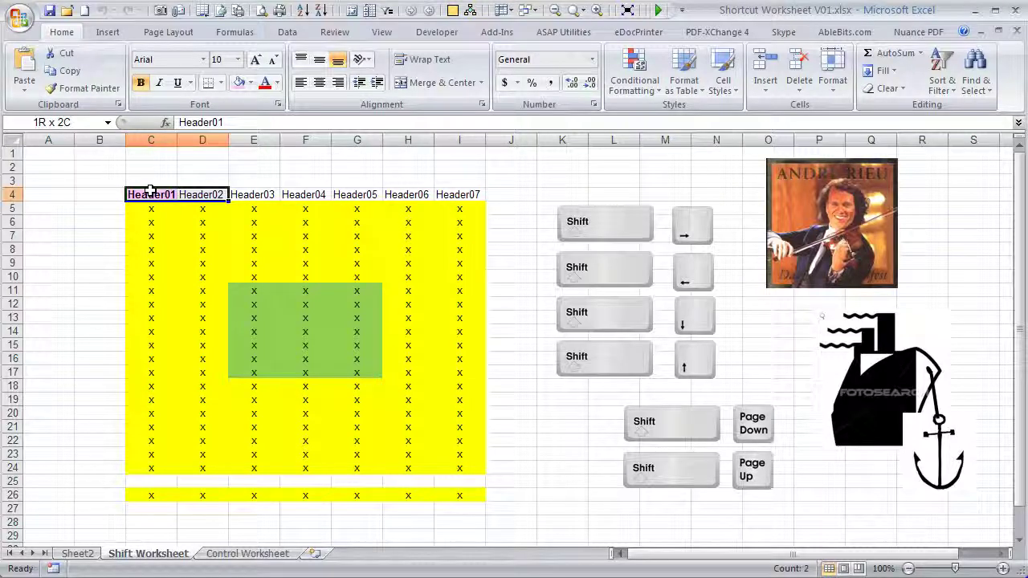
{"action": "key", "text": "shift+Right"}
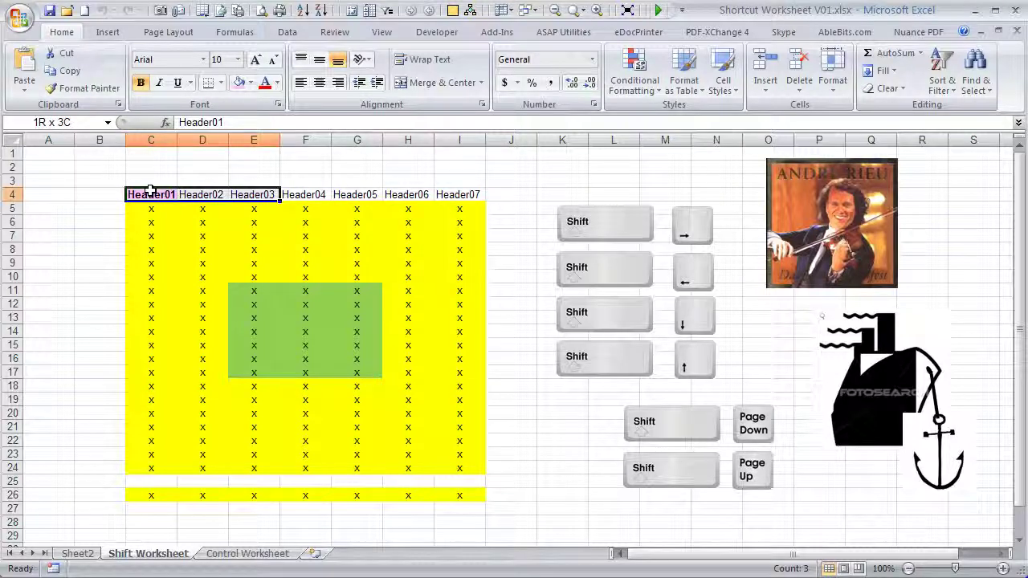
{"action": "key", "text": "shift+Right"}
{"action": "key", "text": "shift+Right"}
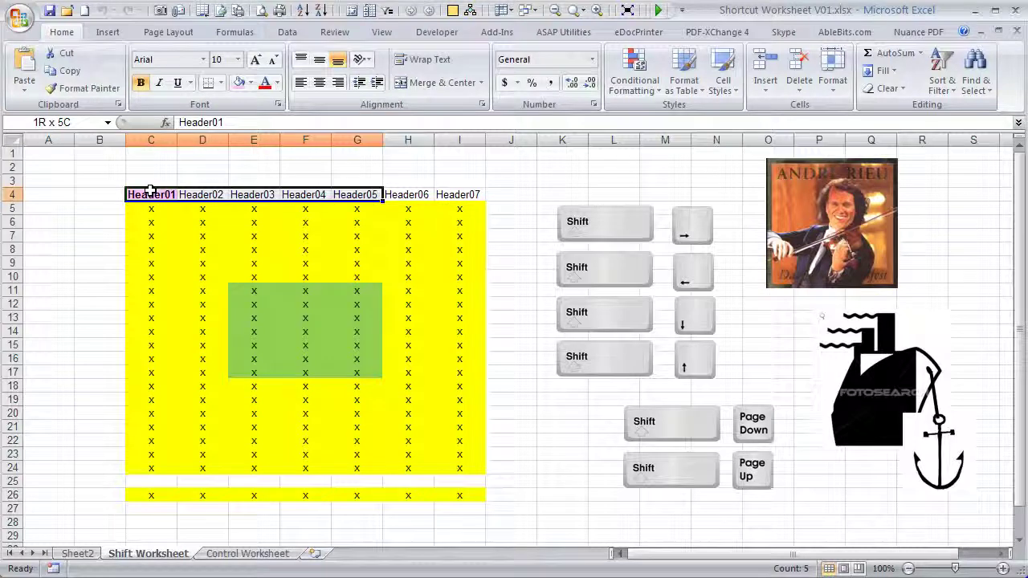
{"action": "key", "text": "shift+Right"}
{"action": "key", "text": "shift+Right"}
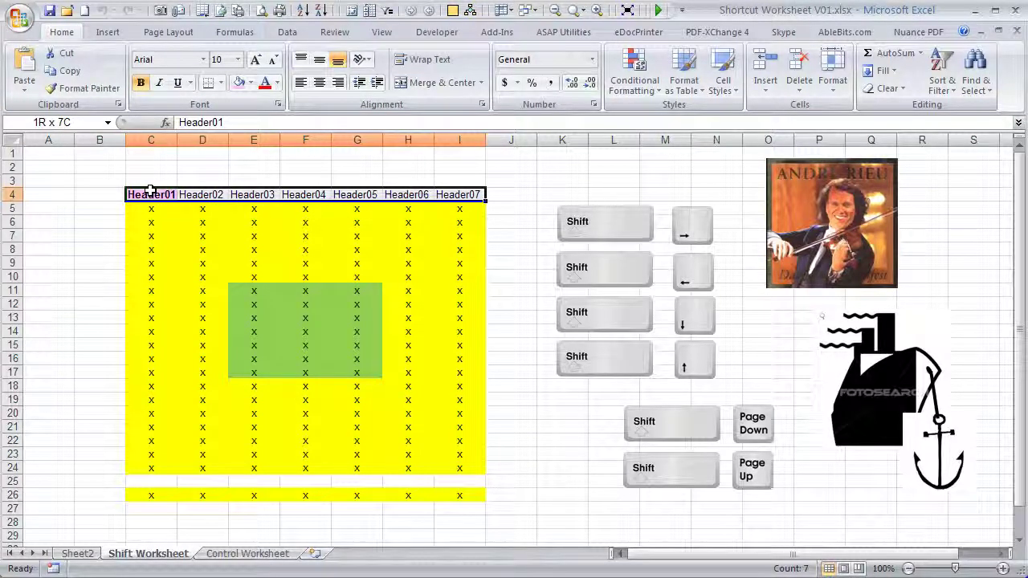
Step: Extend the selection down to row 7 and narrow it to column G, giving C4:G7
{"action": "key", "text": "shift+Down"}
{"action": "key", "text": "shift+Down"}
{"action": "key", "text": "shift+Down"}
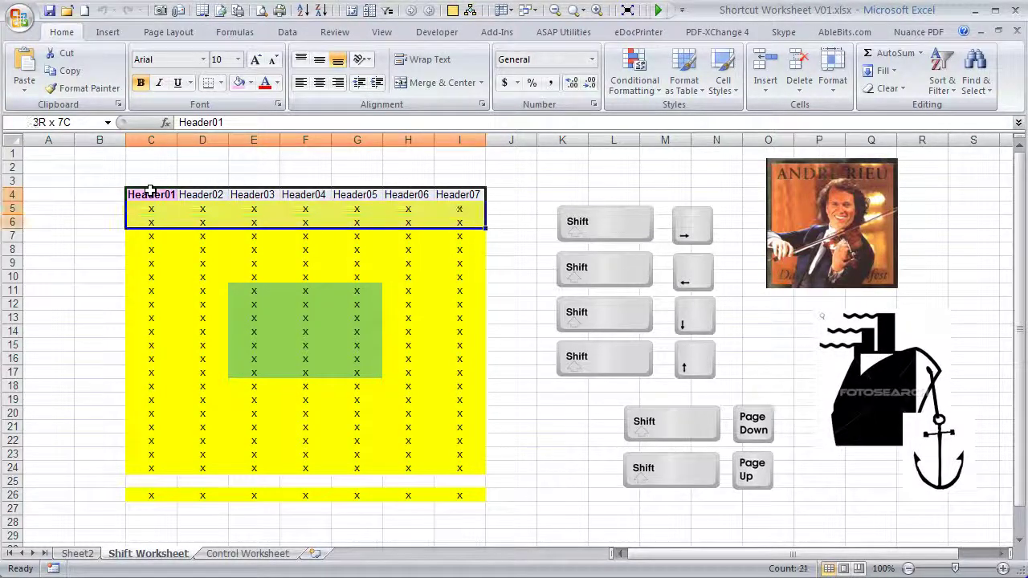
{"action": "key", "text": "shift+Left"}
{"action": "key", "text": "shift+Left"}
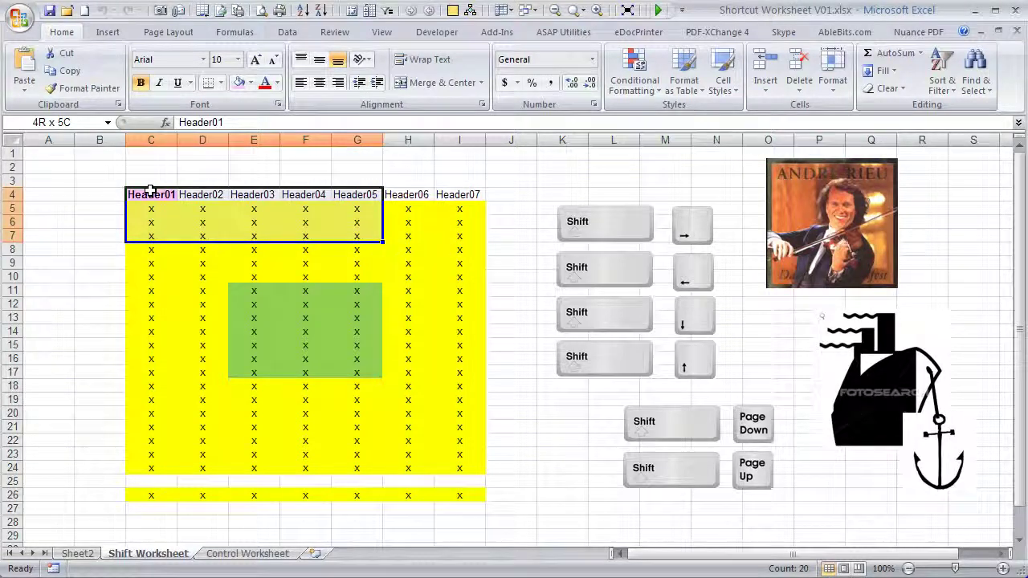
Step: Reshape the selection stepwise to C4:D10 by lengthening it downwards and removing columns from its far side
{"action": "key", "text": "shift+Down"}
{"action": "key", "text": "shift+Left"}
{"action": "key", "text": "shift+Left"}
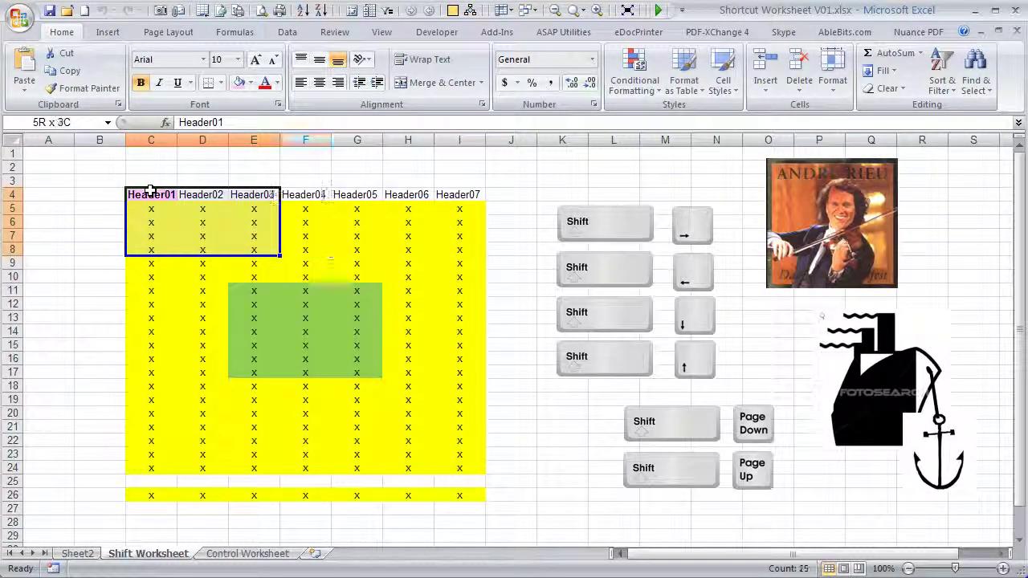
{"action": "key", "text": "shift+Left"}
{"action": "key", "text": "shift+Down"}
{"action": "key", "text": "shift+Down"}
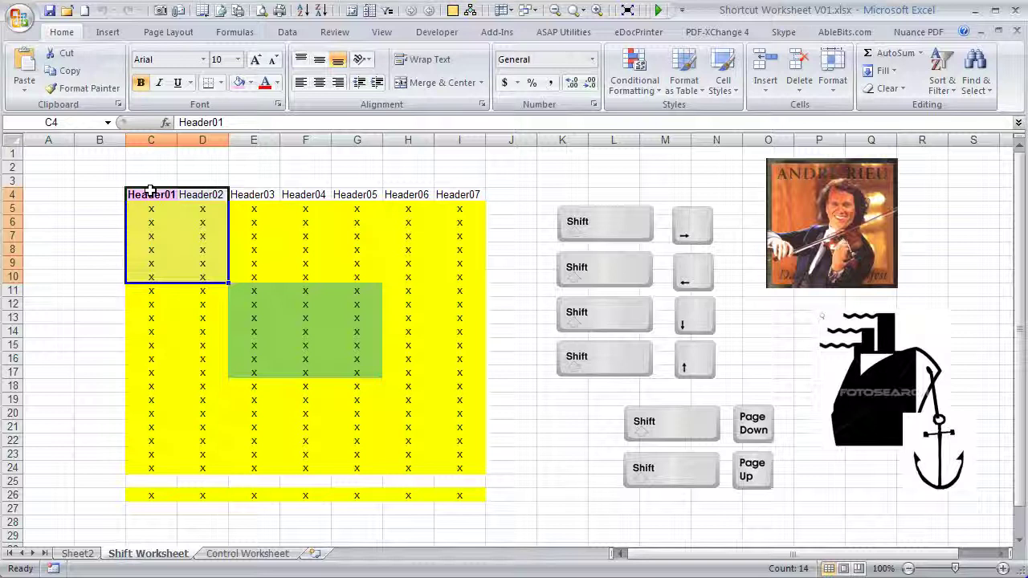
Step: Jump the active cell around the data block's corners, through C24, I24 and I4, back to C4
{"action": "key", "text": "ctrl+Down"}
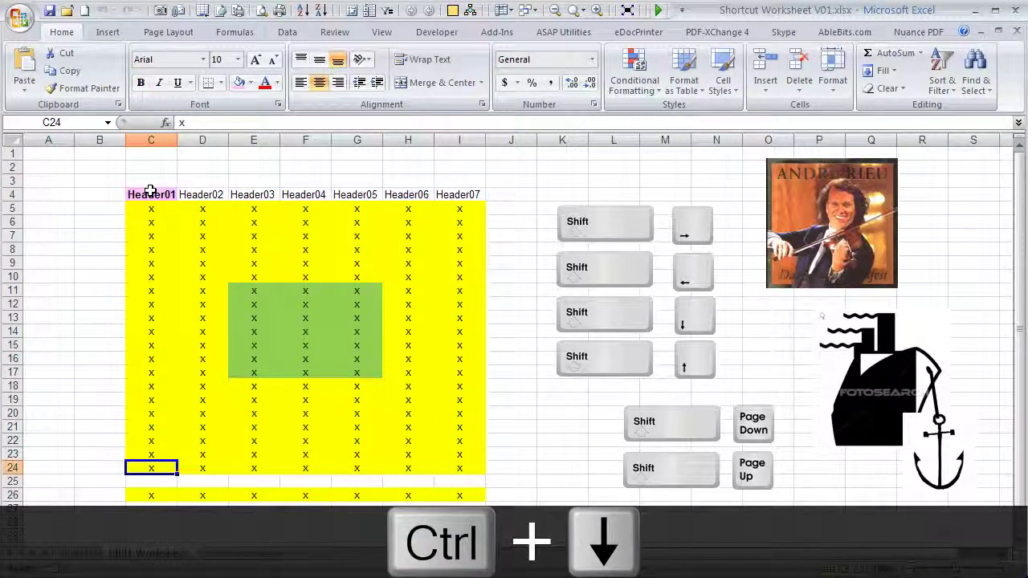
{"action": "key", "text": "ctrl+Right"}
{"action": "key", "text": "ctrl+Up"}
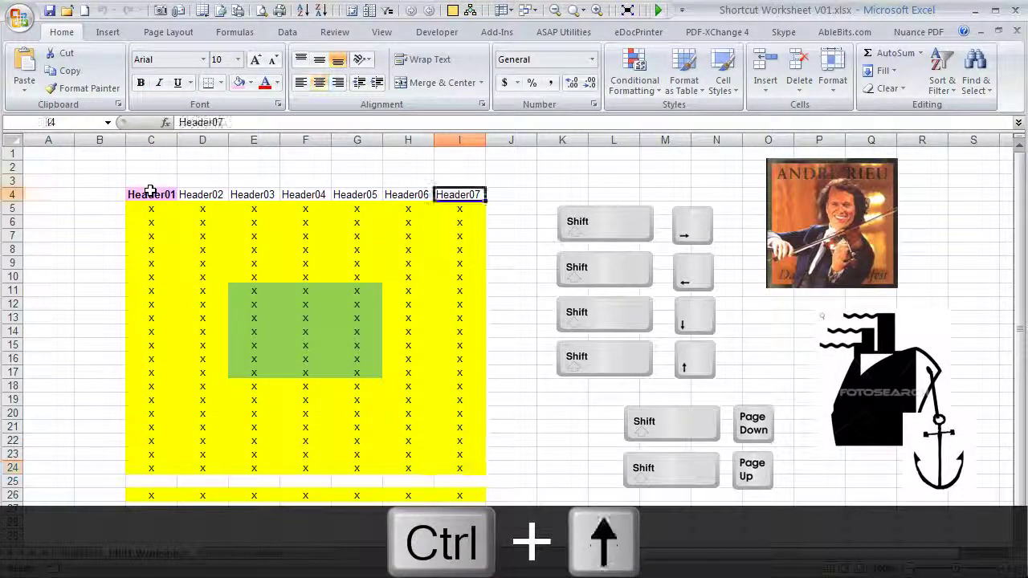
{"action": "key", "text": "ctrl+Left"}
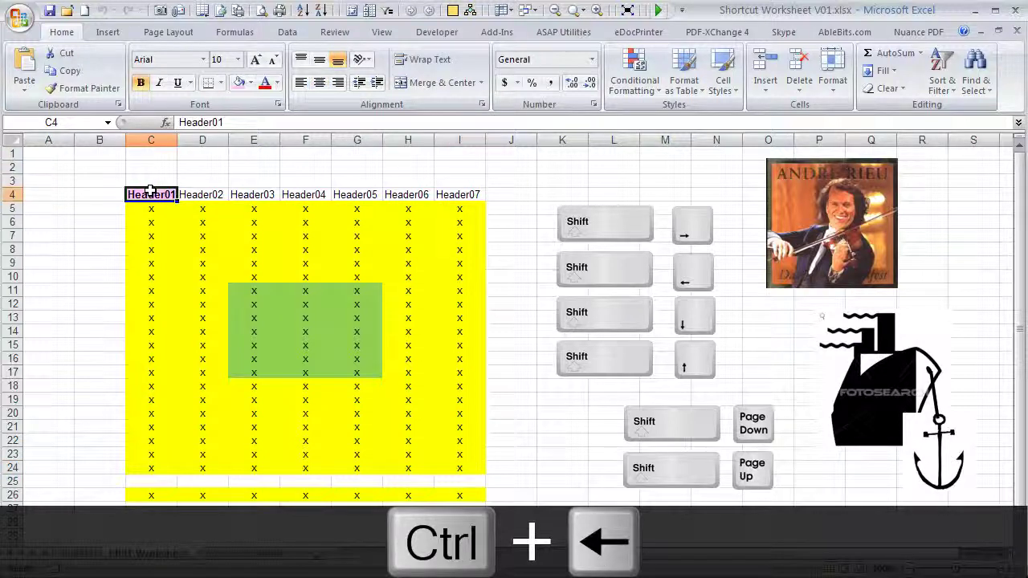
Step: Select the range C4:I10 by extending from C4 down and across one row or column at a time
{"action": "key", "text": "shift+Down"}
{"action": "key", "text": "shift+Down"}
{"action": "key", "text": "shift+Down"}
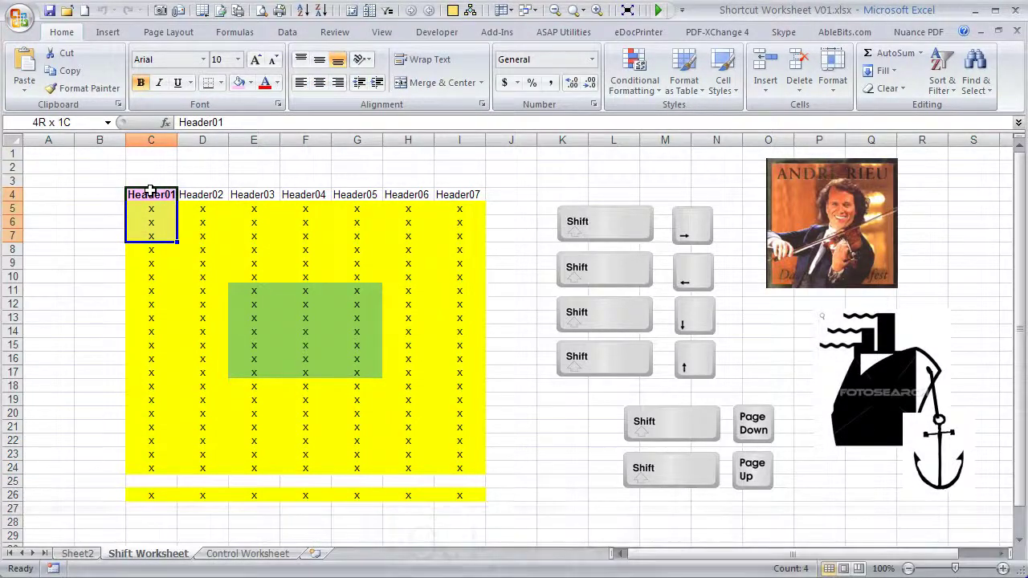
{"action": "key", "text": "shift+Down"}
{"action": "key", "text": "shift+Right"}
{"action": "key", "text": "shift+Right"}
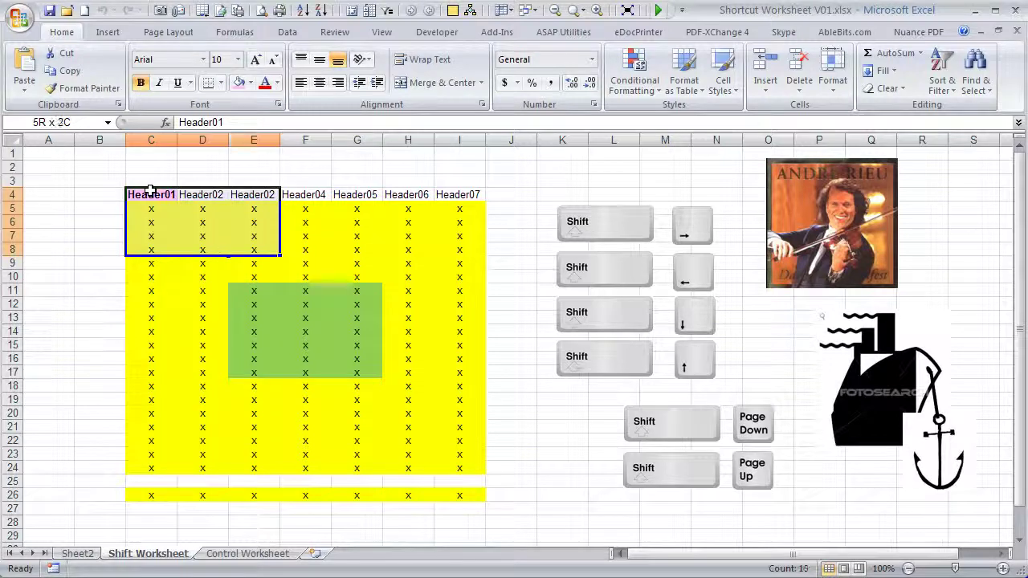
{"action": "key", "text": "shift+Right"}
{"action": "key", "text": "shift+Right"}
{"action": "key", "text": "shift+Right"}
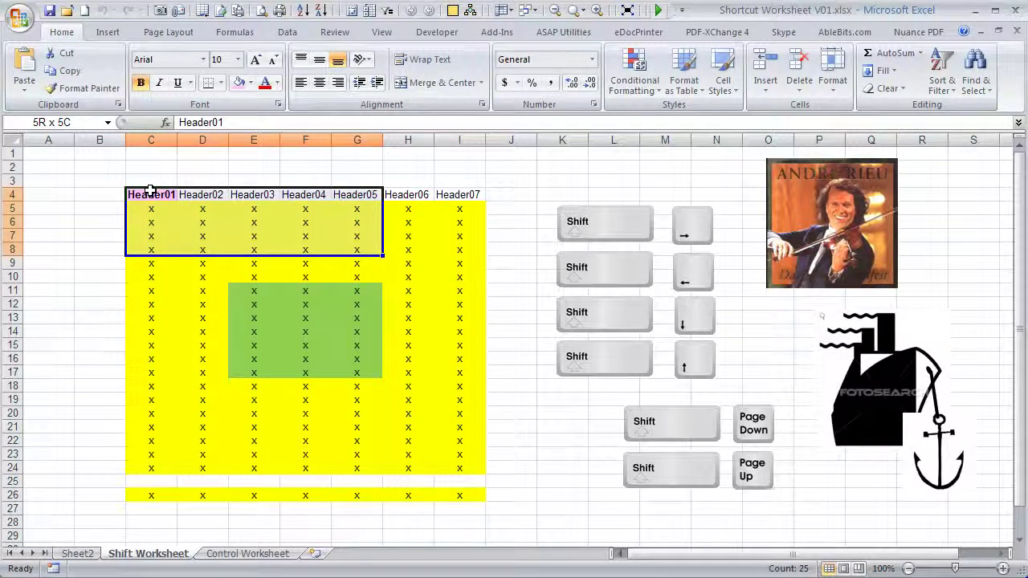
{"action": "key", "text": "shift+Right"}
{"action": "key", "text": "shift+Down"}
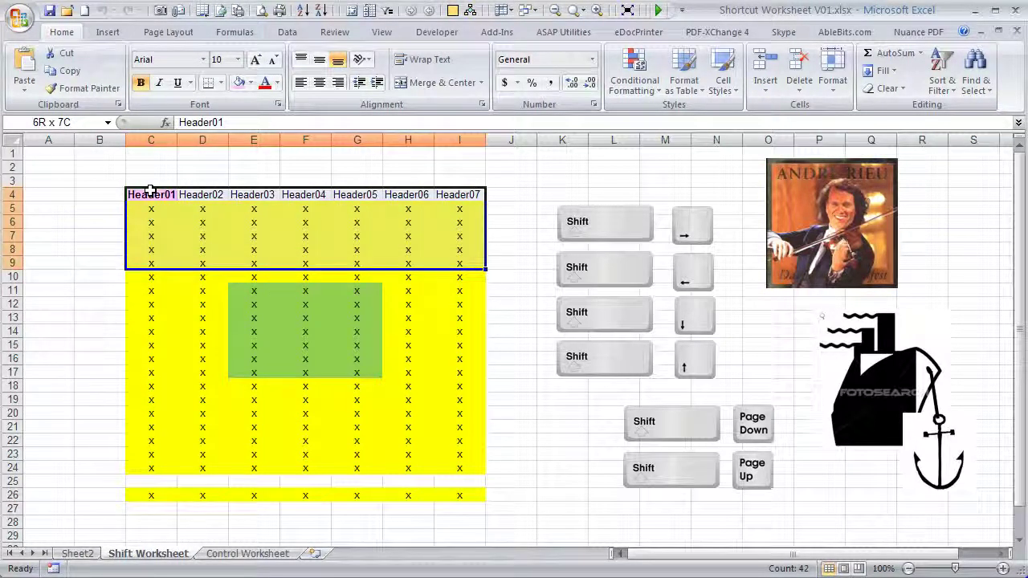
{"action": "key", "text": "shift+Down"}
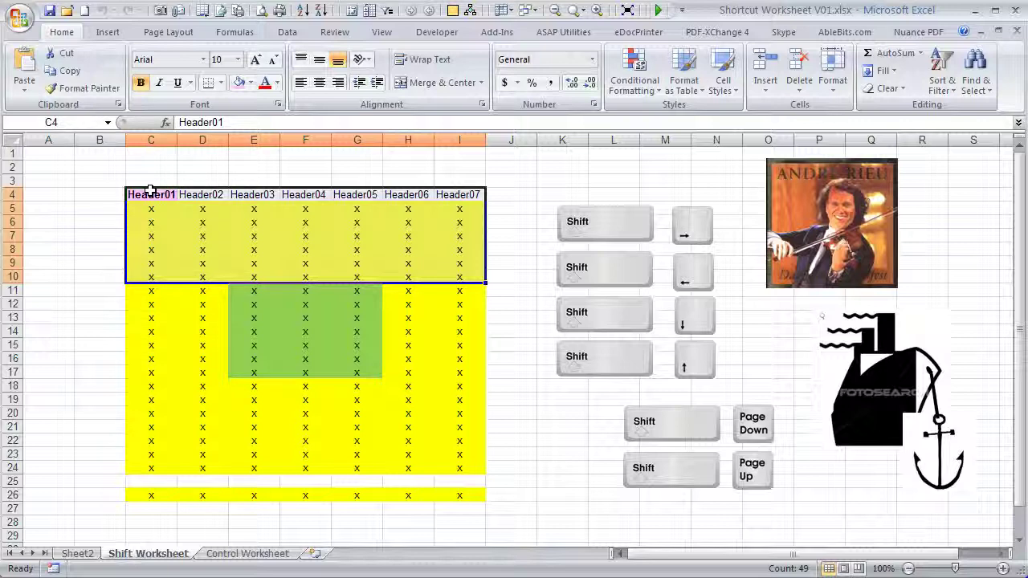
Step: Clear the selection at C4 and move the active cell to E11, the green block's first cell
{"action": "left_click", "coordinate": [150, 190]}
{"action": "key", "text": "Down"}
{"action": "key", "text": "Down"}
{"action": "key", "text": "Down"}
{"action": "key", "text": "Down"}
{"action": "key", "text": "Down"}
{"action": "key", "text": "Down"}
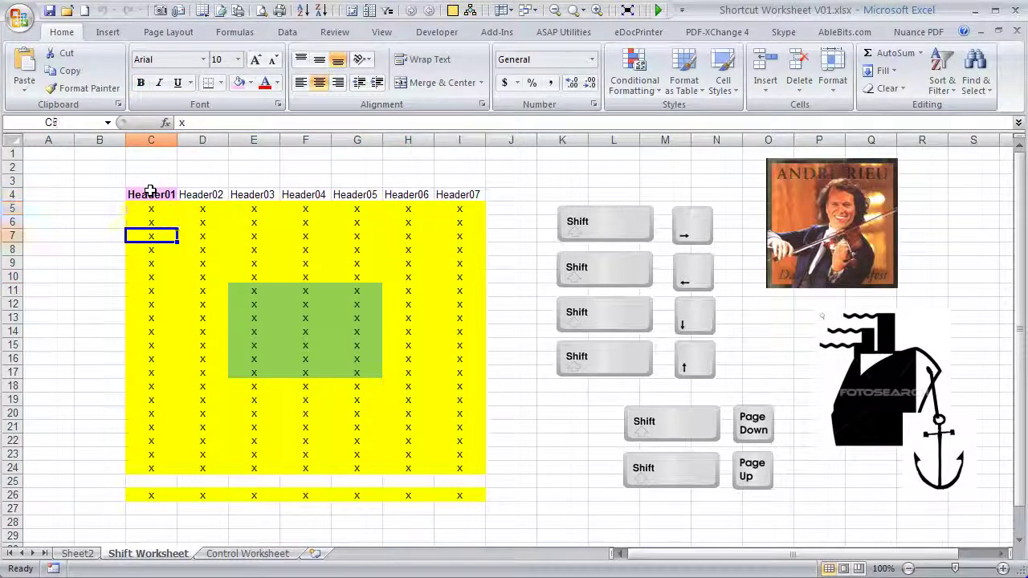
{"action": "key", "text": "Down"}
{"action": "key", "text": "Right"}
{"action": "key", "text": "Right"}
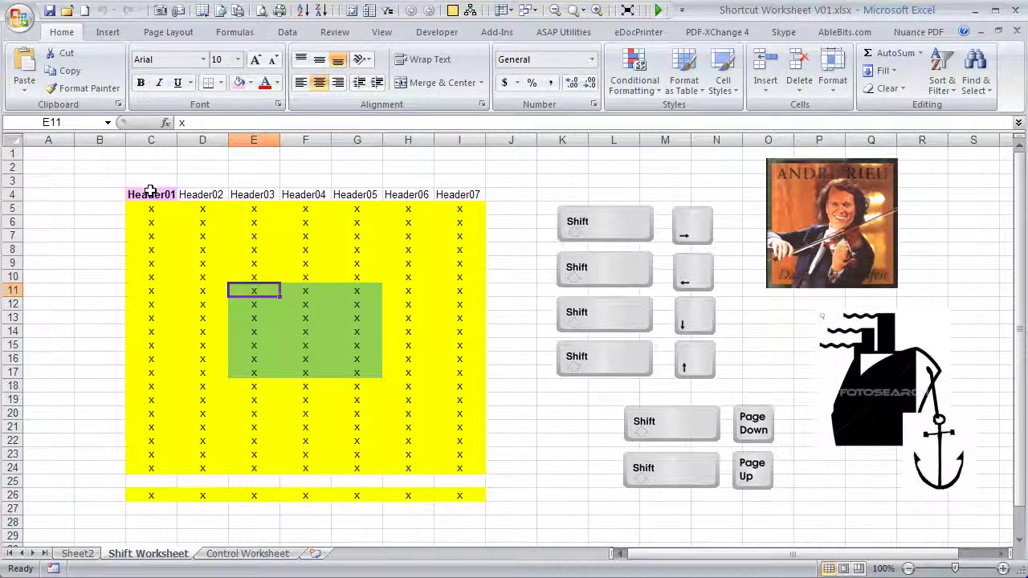
Step: Select the whole green block E11:G17, extending cell by cell from E11
{"action": "key", "text": "shift+Down"}
{"action": "key", "text": "shift+Down"}
{"action": "key", "text": "shift+Down"}
{"action": "key", "text": "shift+Down"}
{"action": "key", "text": "shift+Down"}
{"action": "key", "text": "shift+Down"}
{"action": "key", "text": "shift+Right"}
{"action": "key", "text": "shift+Right"}
{"action": "key", "text": "shift+Right"}
{"action": "key", "text": "shift+Left"}
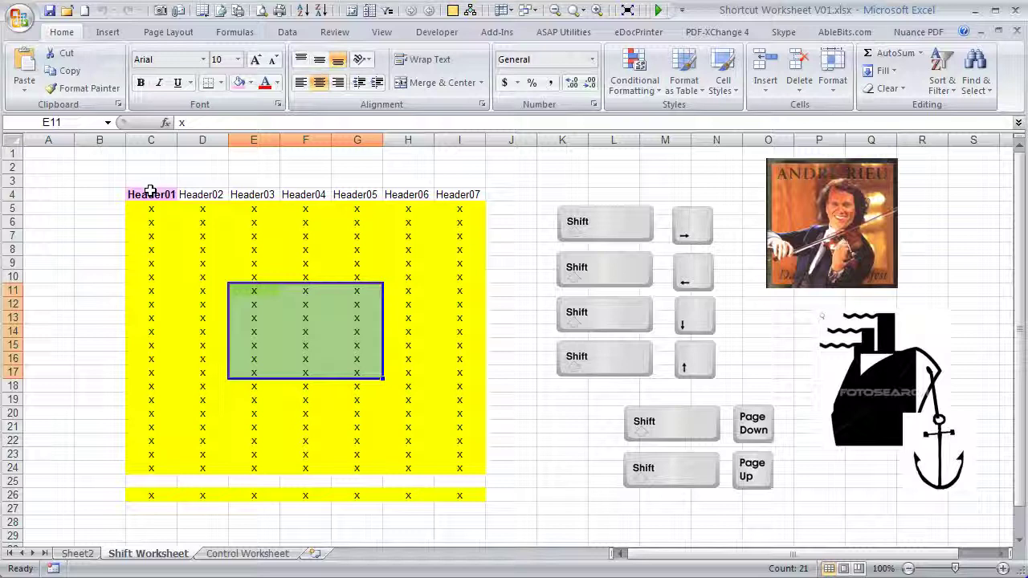
Step: Drop the green block's selection and move the active cell back to the Header01 cell, C4
{"action": "key", "text": "Left"}
{"action": "key", "text": "Left"}
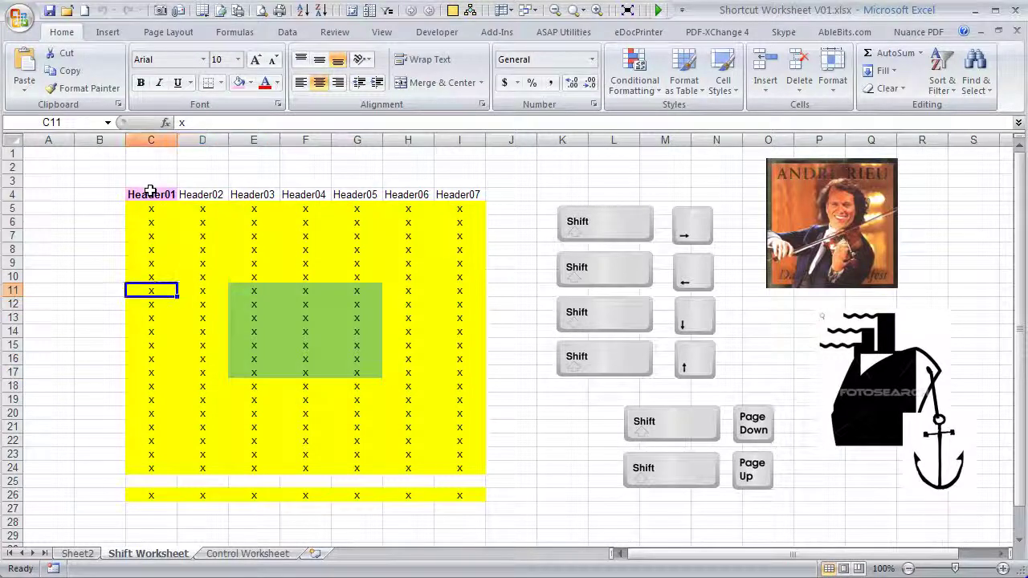
{"action": "key", "text": "Up"}
{"action": "key", "text": "Up"}
{"action": "key", "text": "Up"}
{"action": "key", "text": "Up"}
{"action": "key", "text": "Up"}
{"action": "key", "text": "Up"}
{"action": "key", "text": "Up"}
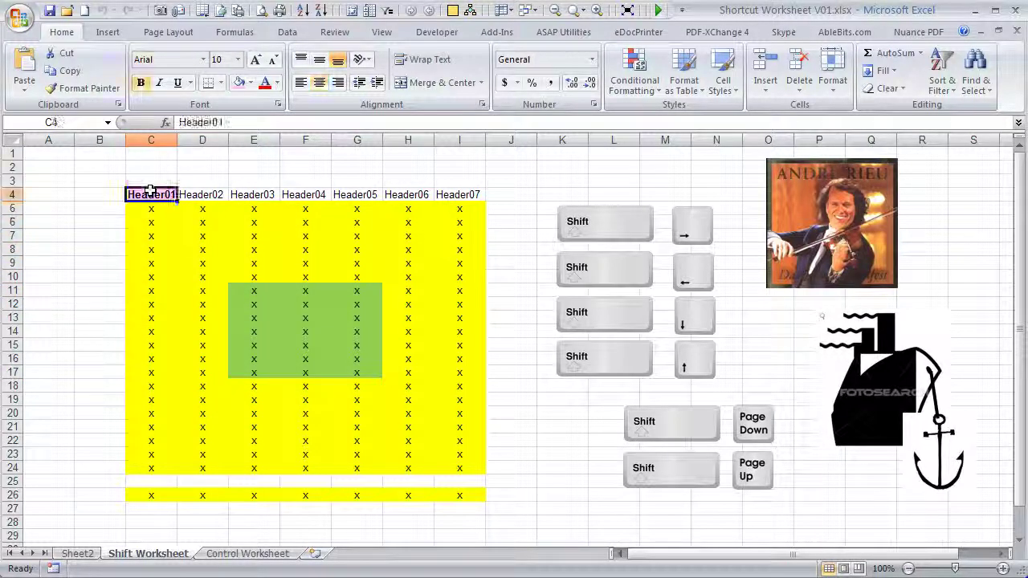
Step: Select the range C4:E9 by extending from the Header01 cell down and across
{"action": "key", "text": "shift+Down"}
{"action": "key", "text": "shift+Down"}
{"action": "key", "text": "shift+Right"}
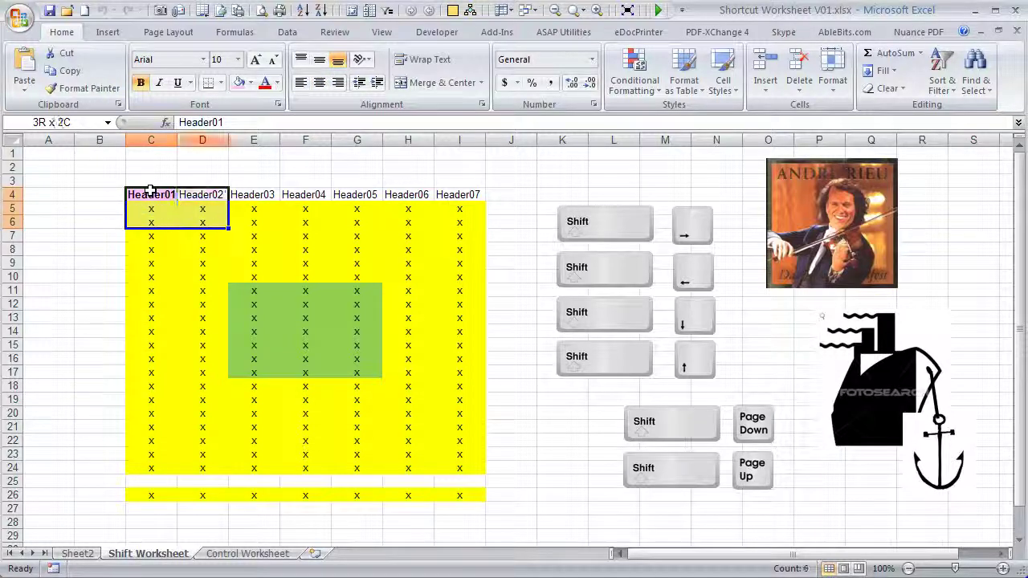
{"action": "key", "text": "shift+Down"}
{"action": "key", "text": "shift+Down"}
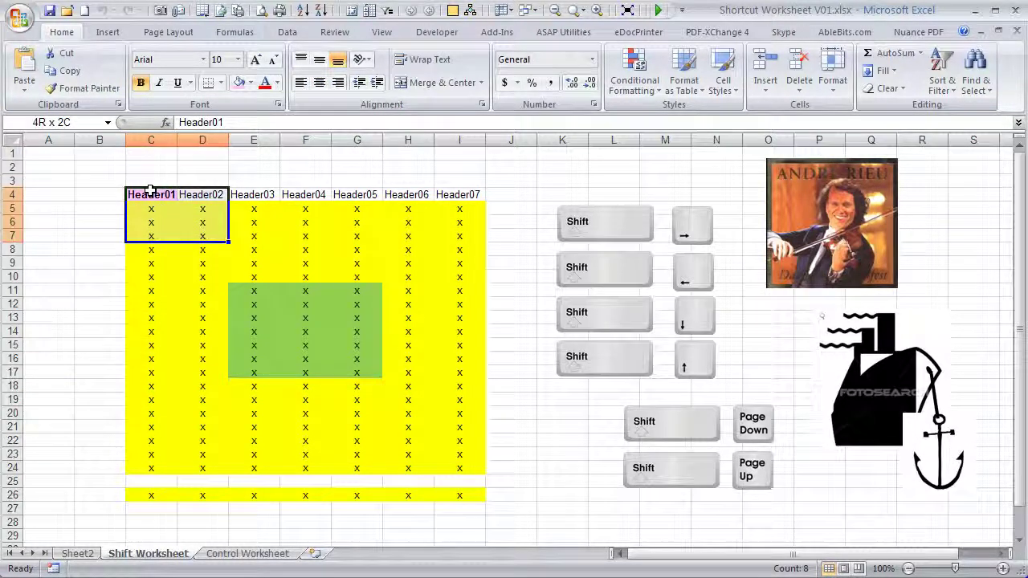
{"action": "key", "text": "shift+Right"}
{"action": "key", "text": "shift+Down"}
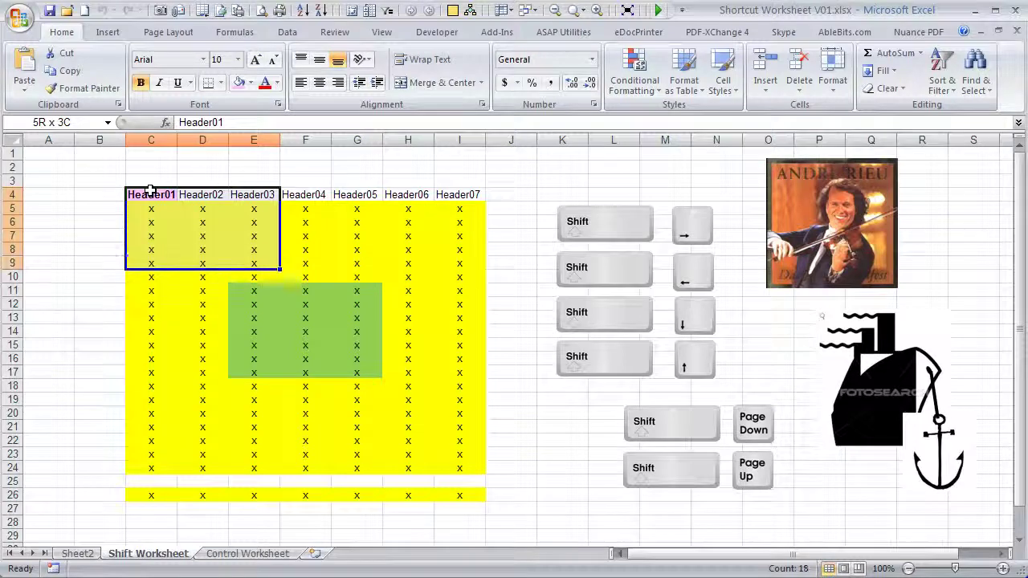
Step: Extend the selection across to the Header07 column and down to row 13, covering C4:I13
{"action": "key", "text": "shift+Down"}
{"action": "key", "text": "shift+Right"}
{"action": "key", "text": "shift+Right"}
{"action": "key", "text": "shift+Right"}
{"action": "key", "text": "shift+Right"}
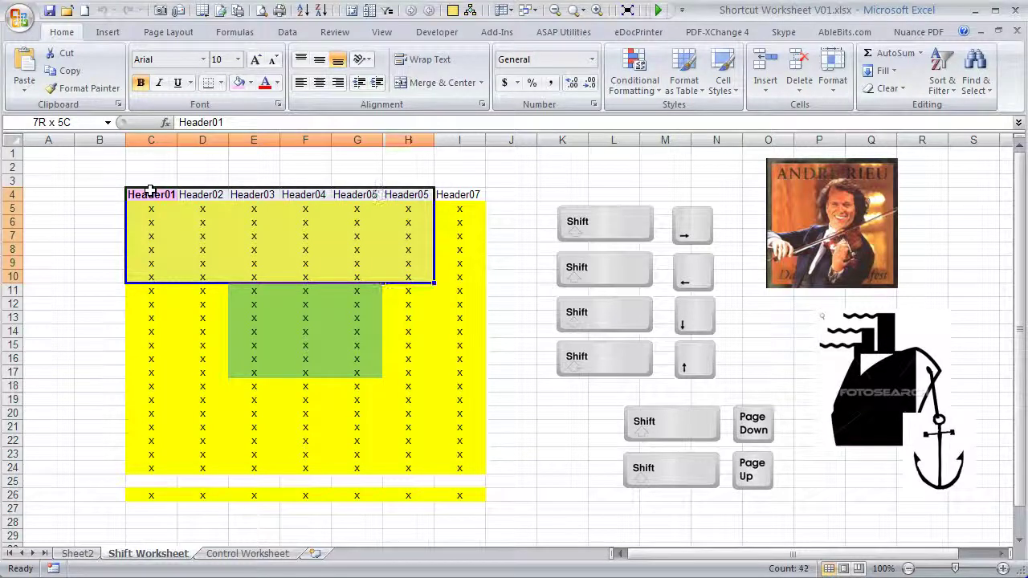
{"action": "key", "text": "shift+Down"}
{"action": "key", "text": "shift+Down"}
{"action": "key", "text": "shift+Down"}
{"action": "key", "text": "shift+Down"}
{"action": "key", "text": "shift+Down"}
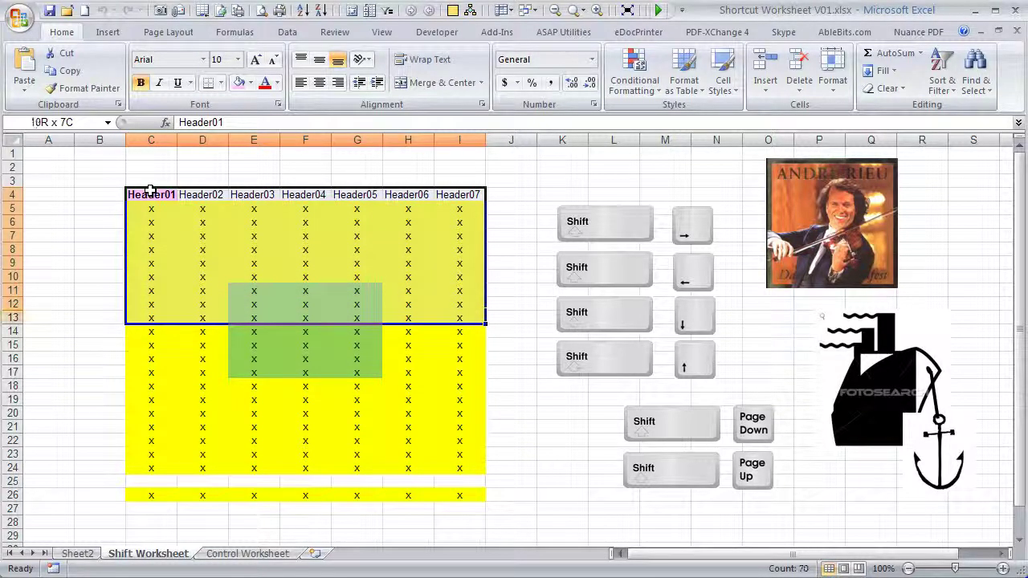
Step: Extend the selection down to row 19 and narrow it to column G, covering C4:G19
{"action": "key", "text": "shift+Down"}
{"action": "key", "text": "shift+Down"}
{"action": "key", "text": "shift+Down"}
{"action": "key", "text": "shift+Left"}
{"action": "key", "text": "shift+Left"}
{"action": "key", "text": "shift+Down"}
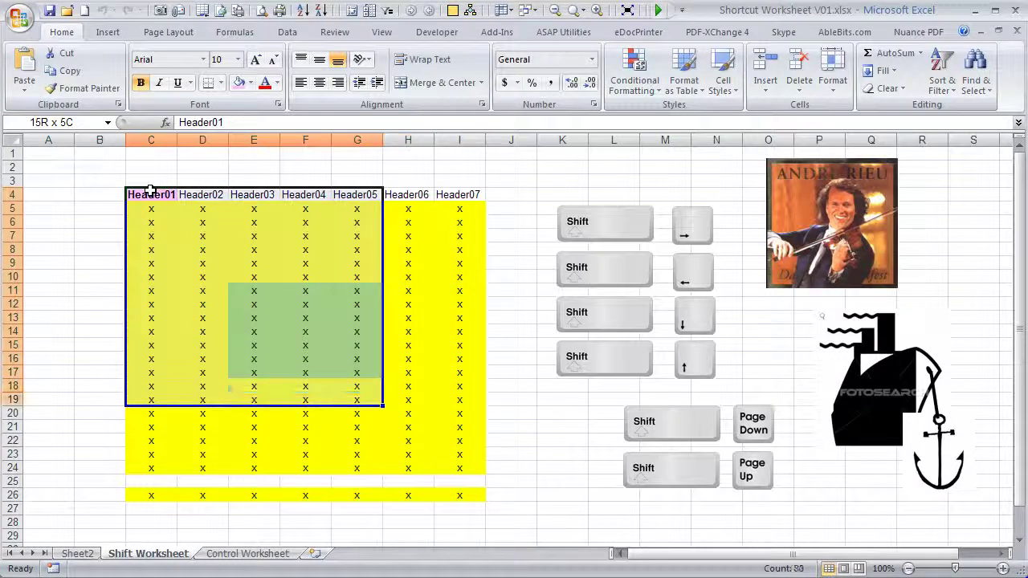
Step: Extend the selection down to row 25 and widen it to column I, covering C4:I25
{"action": "key", "text": "shift+Down"}
{"action": "key", "text": "shift+Down"}
{"action": "key", "text": "shift+Down"}
{"action": "key", "text": "shift+Down"}
{"action": "key", "text": "shift+Down"}
{"action": "key", "text": "shift+Right"}
{"action": "key", "text": "shift+Right"}
{"action": "key", "text": "shift+Down"}
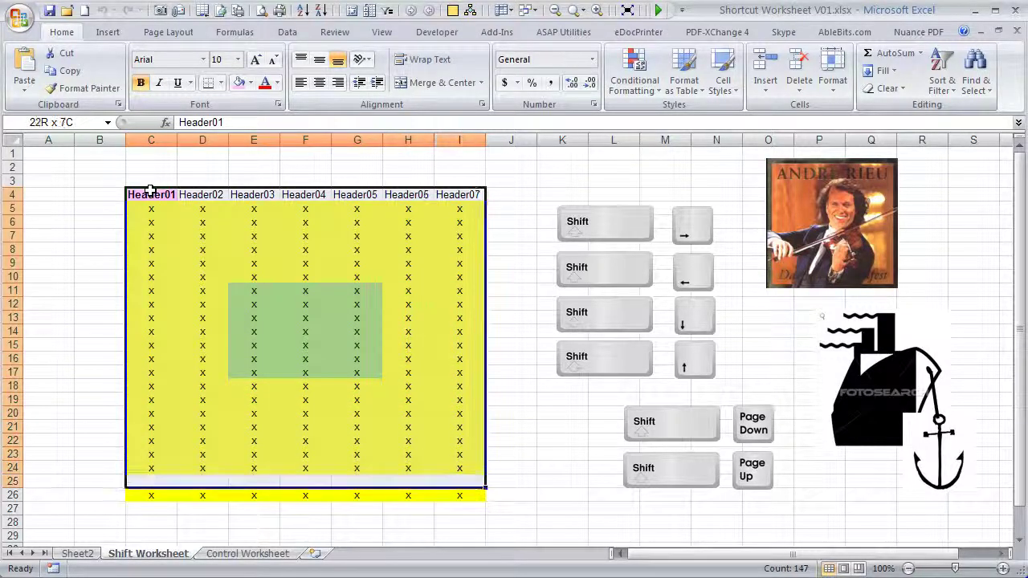
Step: Extend the selection one row further and reduce it to C4:H24, one row or column at a time
{"action": "key", "text": "shift+Down"}
{"action": "key", "text": "shift+Left"}
{"action": "key", "text": "shift+Left"}
{"action": "key", "text": "shift+Up"}
{"action": "key", "text": "shift+Up"}
{"action": "key", "text": "shift+Right"}
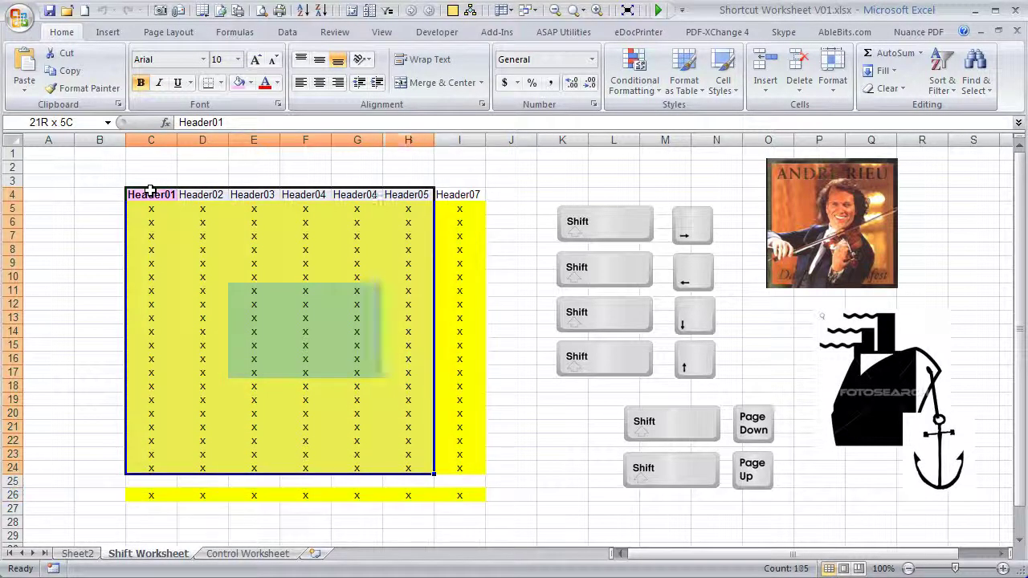
Step: Narrow the selection column by column to C4:C24, leaving only the Header01 column selected
{"action": "key", "text": "shift+Right"}
{"action": "key", "text": "shift+Left"}
{"action": "key", "text": "shift+Left"}
{"action": "key", "text": "shift+Left"}
{"action": "key", "text": "shift+Left"}
{"action": "key", "text": "shift+Left"}
{"action": "key", "text": "shift+Left"}
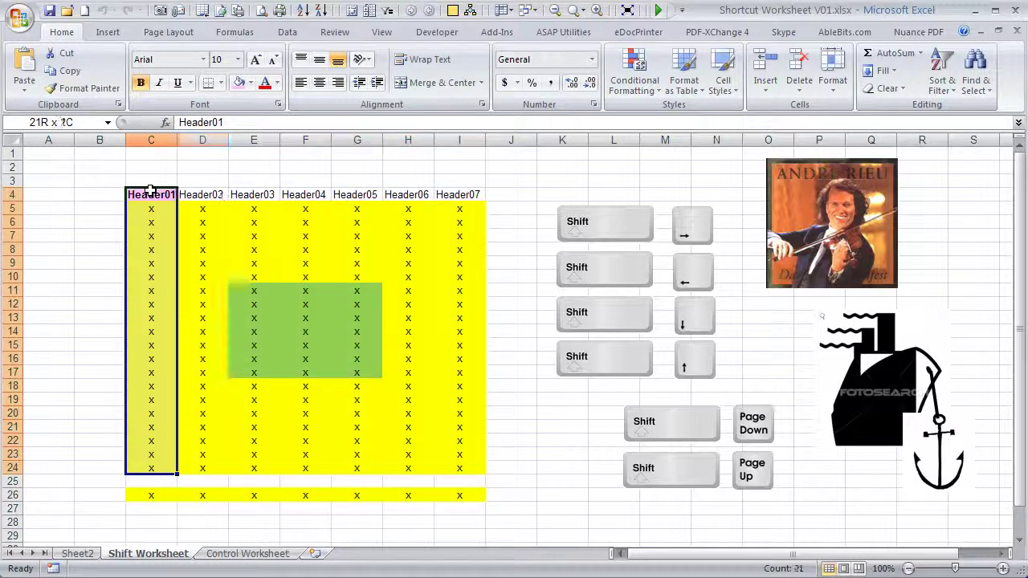
Step: Shrink the C4:C24 selection upward row by row until only C4 is selected
{"action": "key", "text": "shift+Up"}
{"action": "key", "text": "shift+Up"}
{"action": "key", "text": "shift+Up"}
{"action": "key", "text": "shift+Up"}
{"action": "key", "text": "shift+Up"}
{"action": "key", "text": "shift+Up"}
{"action": "key", "text": "shift+Up"}
{"action": "key", "text": "shift+Up"}
{"action": "key", "text": "shift+Up"}
{"action": "key", "text": "shift+Up"}
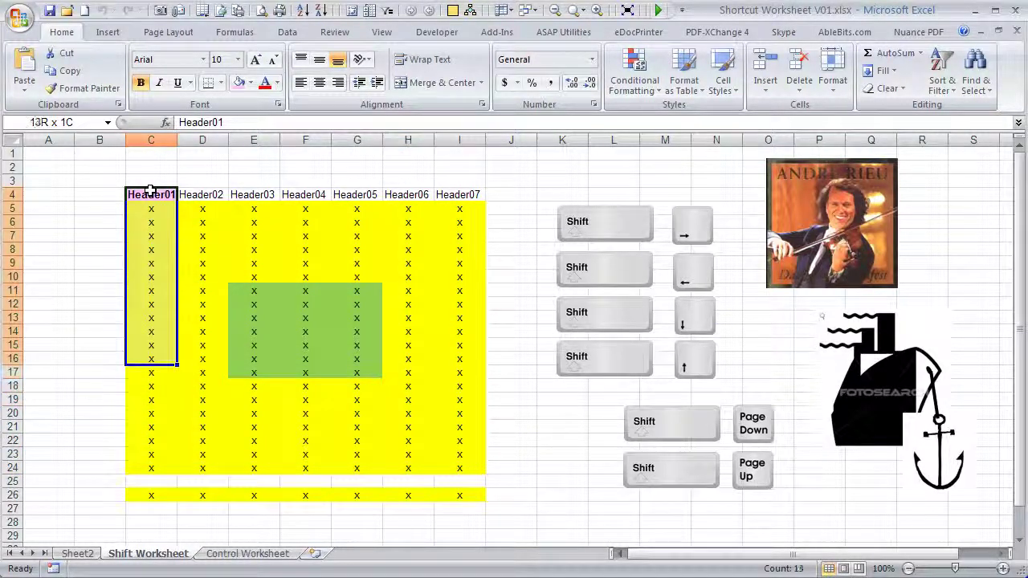
{"action": "key", "text": "shift+Up"}
{"action": "key", "text": "shift+Up"}
{"action": "key", "text": "shift+Up"}
{"action": "key", "text": "shift+Up"}
{"action": "key", "text": "shift+Up"}
{"action": "key", "text": "shift+Up"}
{"action": "key", "text": "shift+Up"}
{"action": "key", "text": "shift+Up"}
{"action": "key", "text": "shift+Up"}
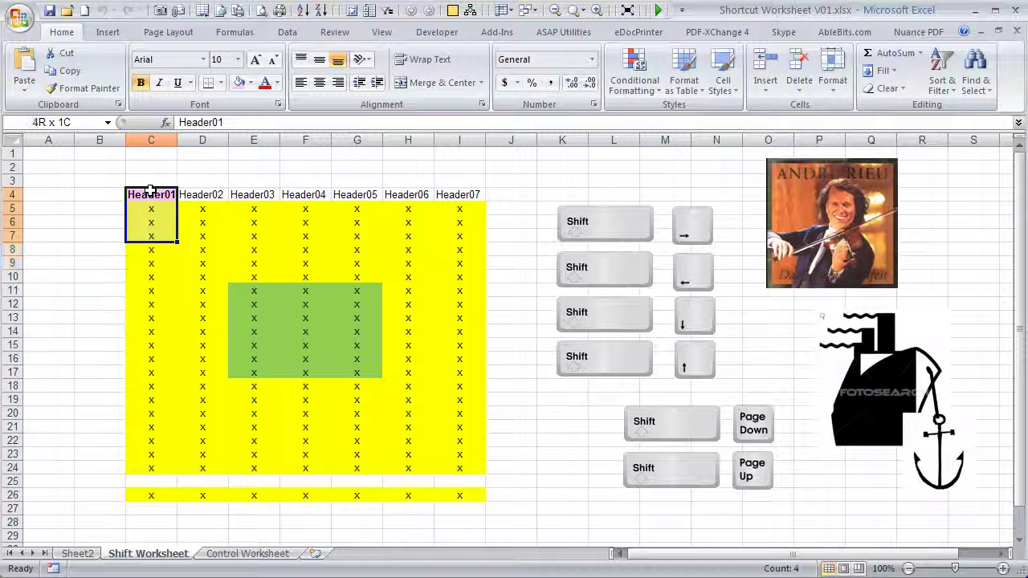
{"action": "key", "text": "shift+Up"}
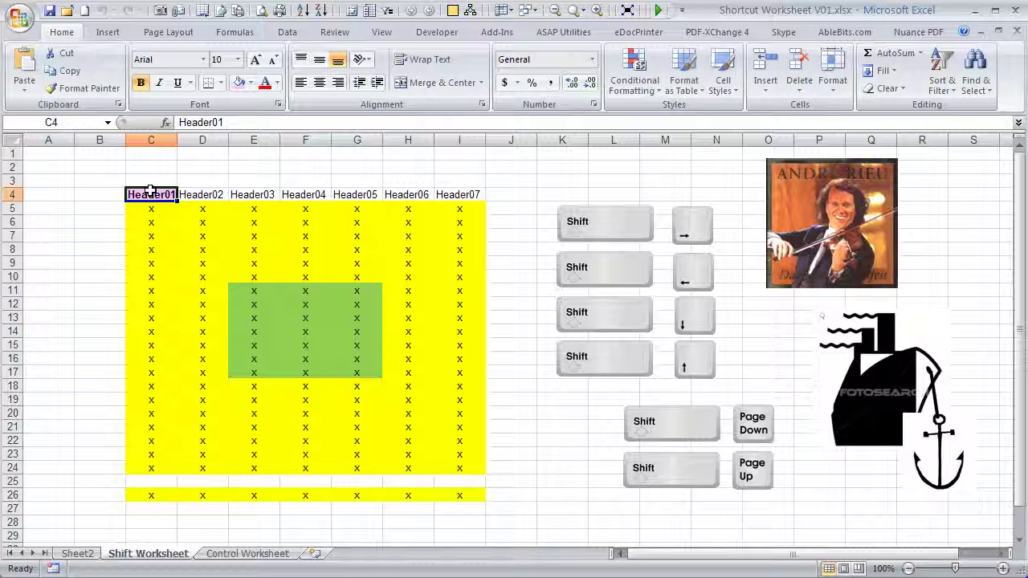
Step: Extend the selection from C4 down a full screen to C33 and shrink it back to C4:C26
{"action": "key", "text": "shift+Page_Down"}
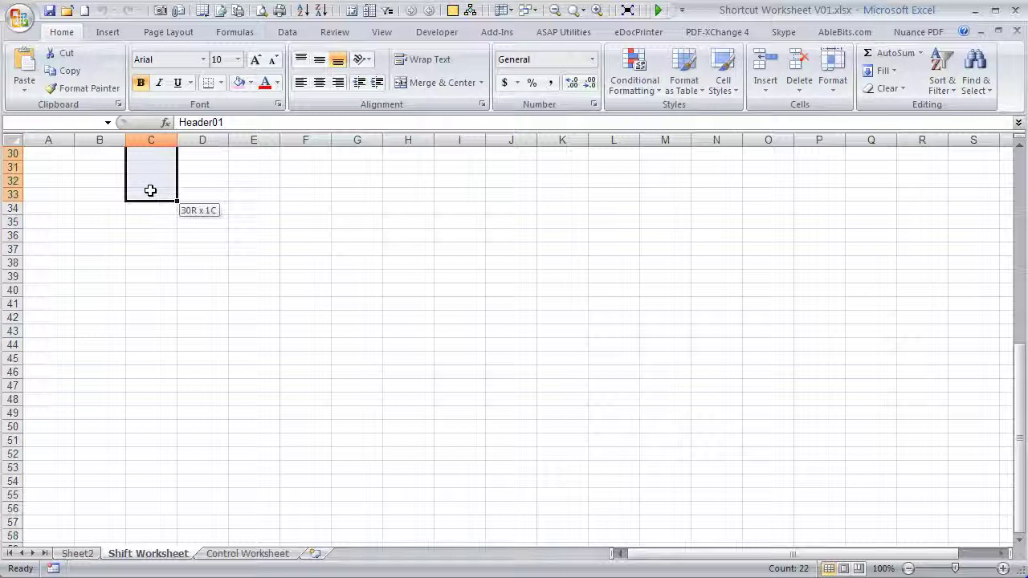
{"action": "key", "text": "shift+Up"}
{"action": "key", "text": "shift+Up"}
{"action": "key", "text": "shift+Up"}
{"action": "key", "text": "shift+Up"}
{"action": "key", "text": "shift+Up"}
{"action": "key", "text": "shift+Up"}
{"action": "key", "text": "shift+Up"}
{"action": "key", "text": "shift+Up"}
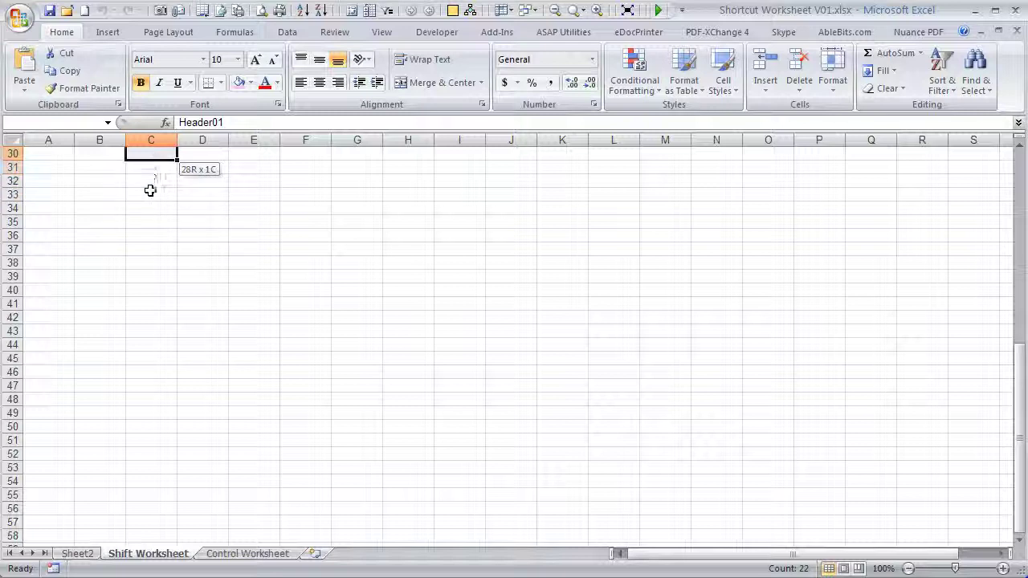
{"action": "key", "text": "shift+Down"}
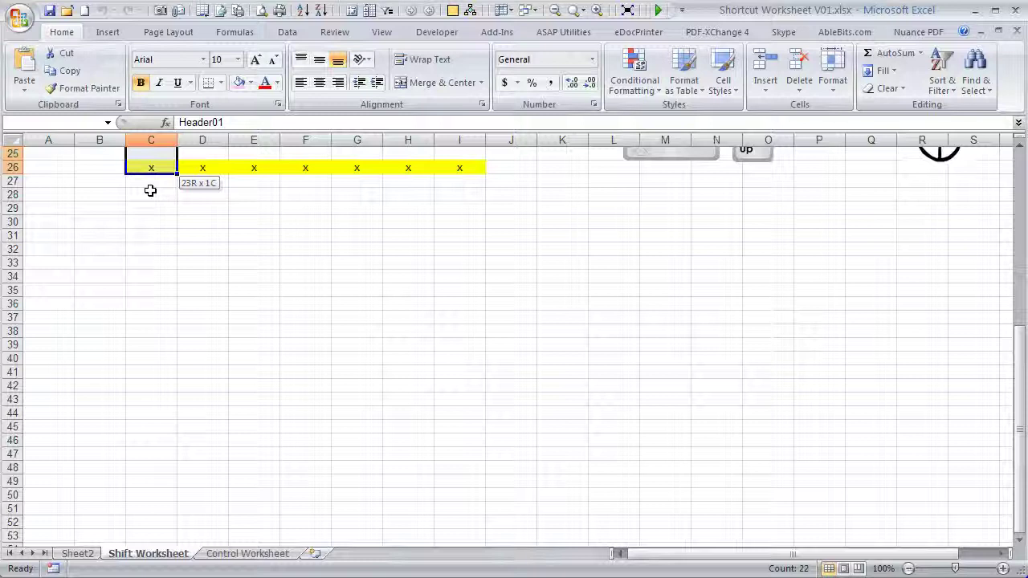
{"action": "key", "text": "shift+Up"}
{"action": "key", "text": "shift+Down"}
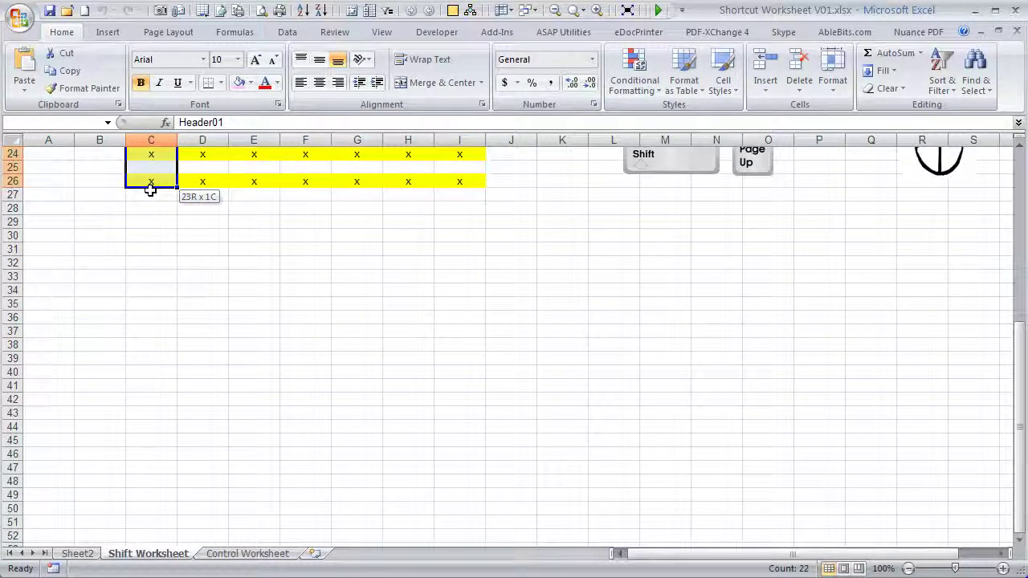
Step: Shrink the C4:C26 selection row by row back to the single cell C4
{"action": "key", "text": "shift+Up"}
{"action": "key", "text": "shift+Up"}
{"action": "key", "text": "shift+Up"}
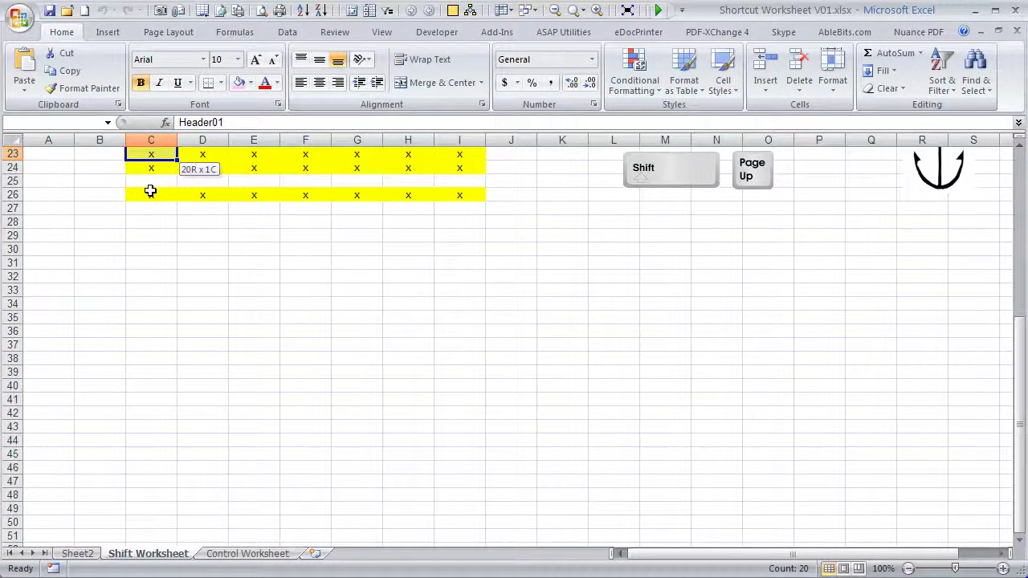
{"action": "key", "text": "shift+Up"}
{"action": "key", "text": "shift+Up"}
{"action": "key", "text": "shift+Up"}
{"action": "key", "text": "shift+Up"}
{"action": "key", "text": "shift+Up"}
{"action": "key", "text": "shift+Up"}
{"action": "key", "text": "shift+Up"}
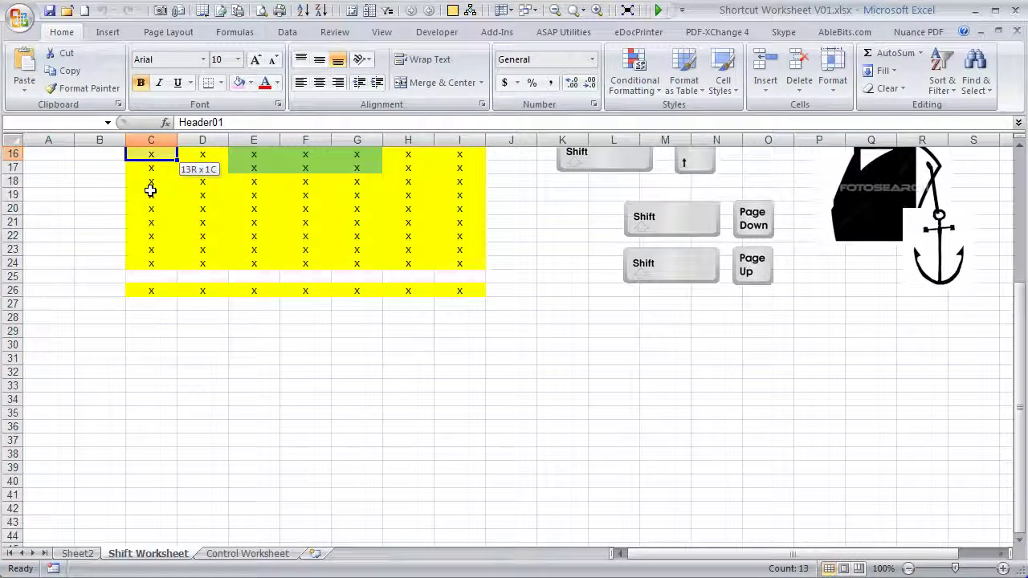
{"action": "key", "text": "shift+Up"}
{"action": "key", "text": "shift+Up"}
{"action": "key", "text": "shift+Up"}
{"action": "key", "text": "shift+Up"}
{"action": "key", "text": "shift+Up"}
{"action": "key", "text": "shift+Up"}
{"action": "key", "text": "shift+Up"}
{"action": "key", "text": "shift+Up"}
{"action": "key", "text": "shift+Up"}
{"action": "key", "text": "shift+Up"}
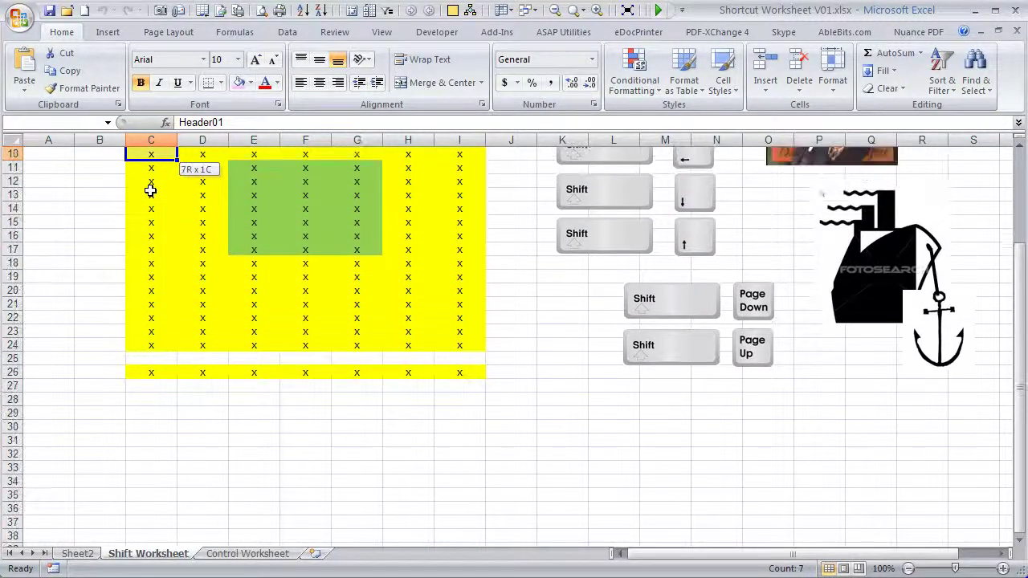
{"action": "key", "text": "shift+Down"}
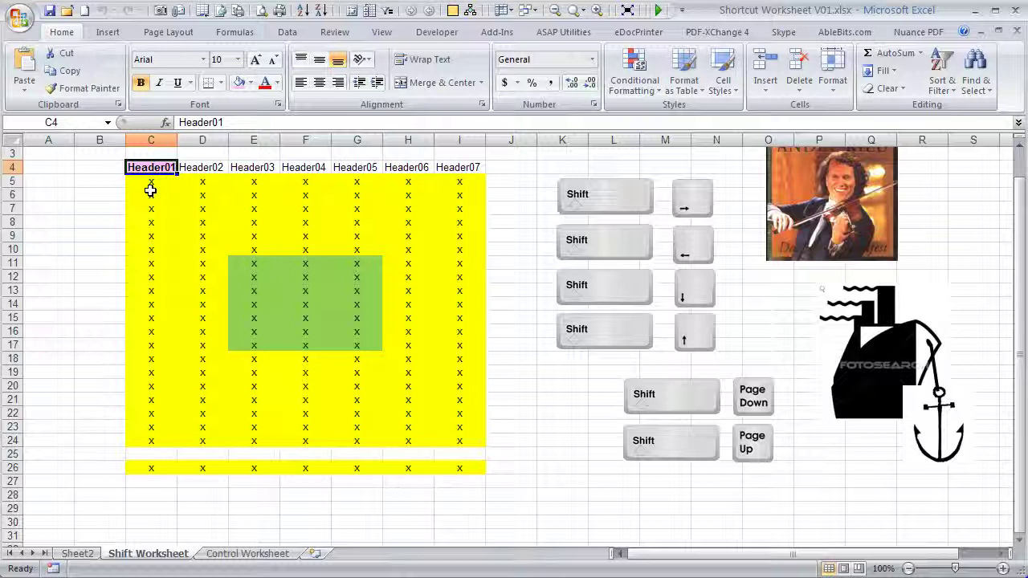
Step: On the Ctrl and Shift sheet, select the headers C4:I4 starting from C4 and collapse the selection back to C4
{"action": "left_click", "coordinate": [175, 223]}
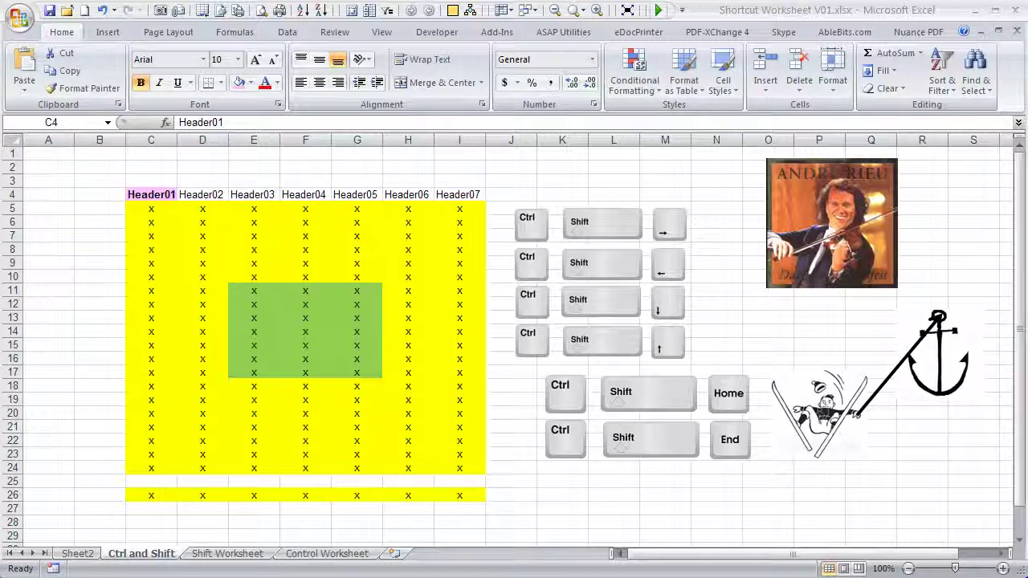
{"action": "left_click", "coordinate": [149, 200]}
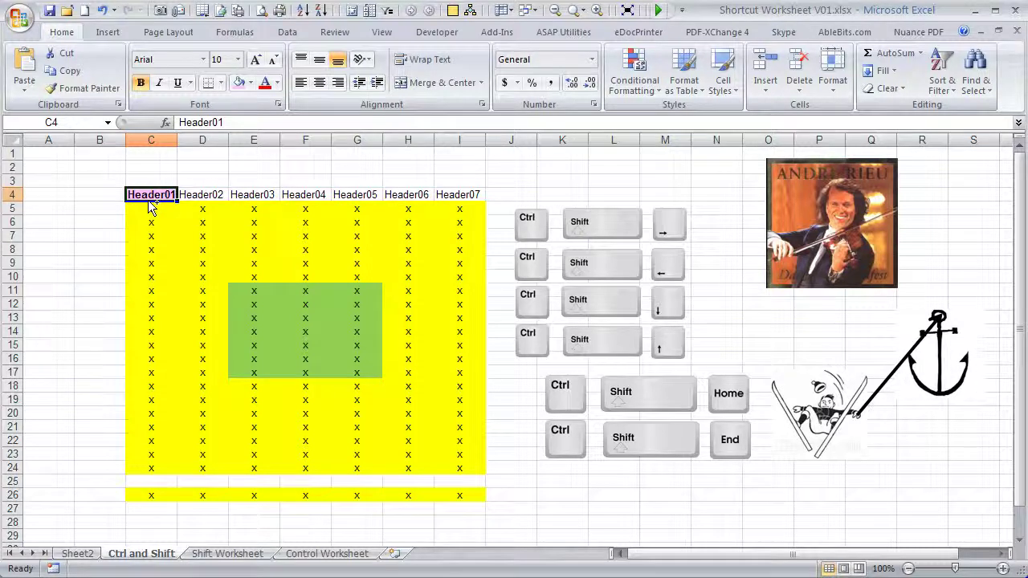
{"action": "key", "text": "ctrl+shift+Right"}
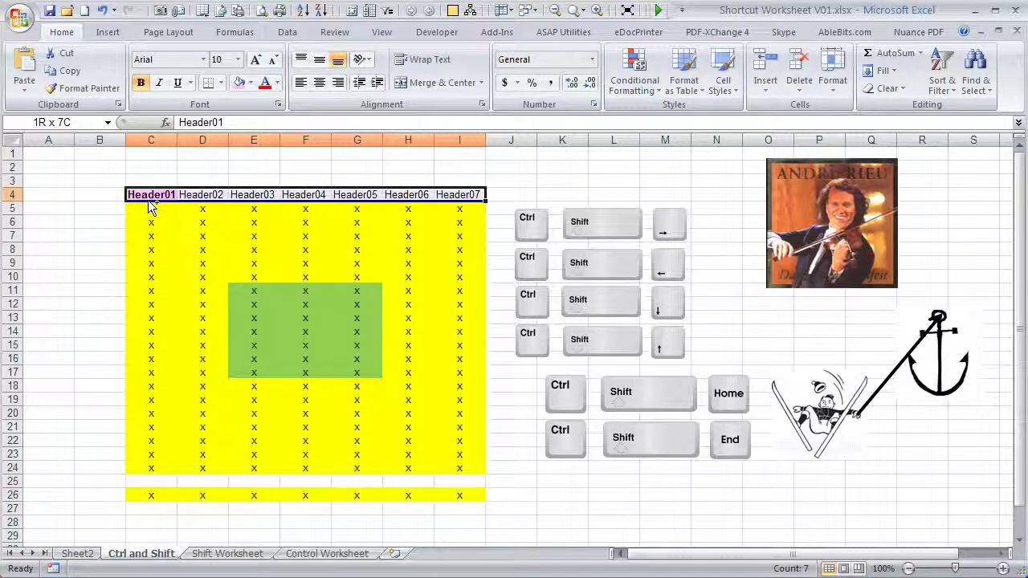
{"action": "key", "text": "ctrl+shift+Left"}
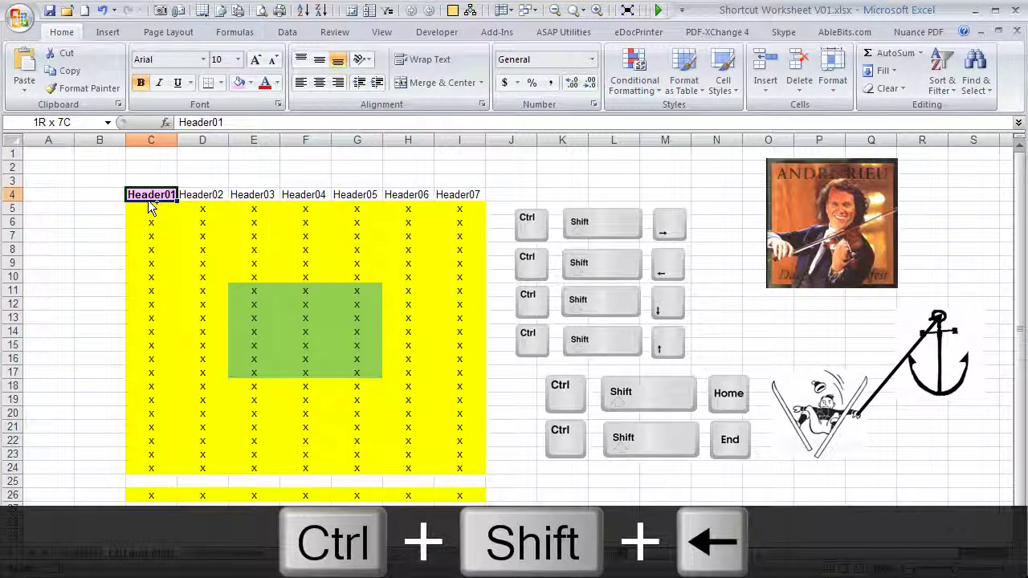
Step: Jump to the Header07 cell and, from there, select the contiguous table C4:I24 back to column C and down
{"action": "key", "text": "ctrl+Right"}
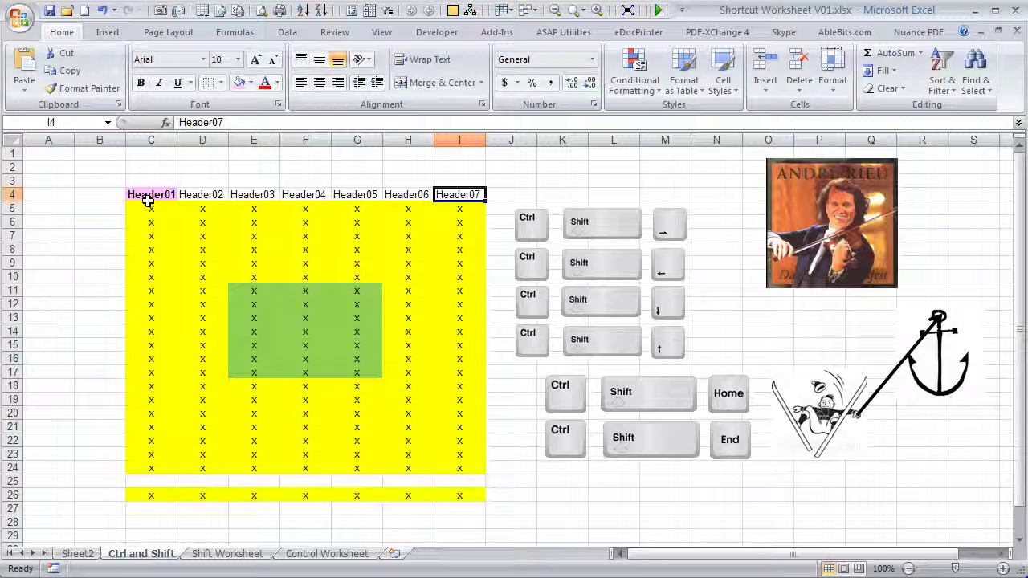
{"action": "key", "text": "ctrl+shift+Left"}
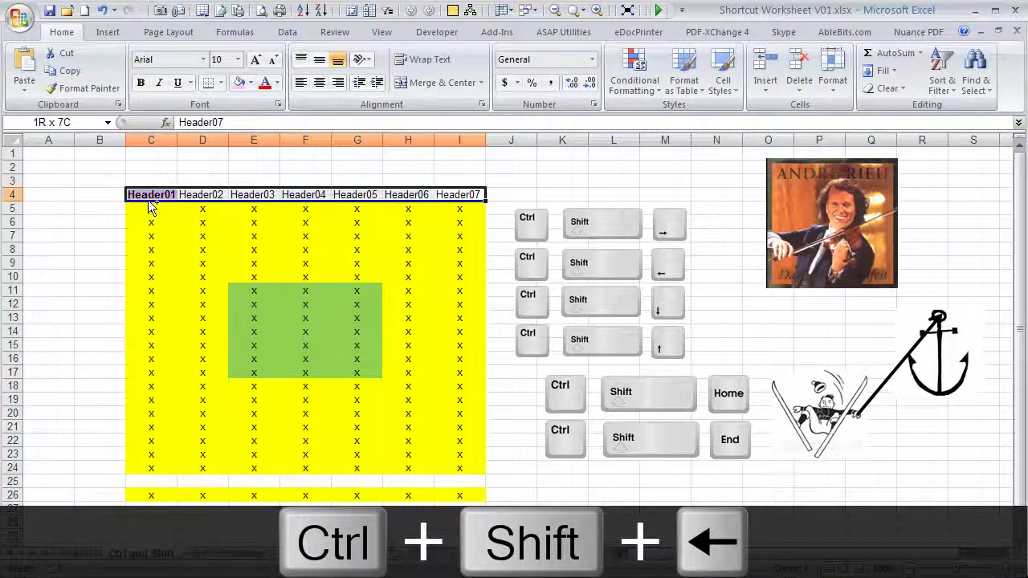
{"action": "key", "text": "ctrl+shift+Down"}
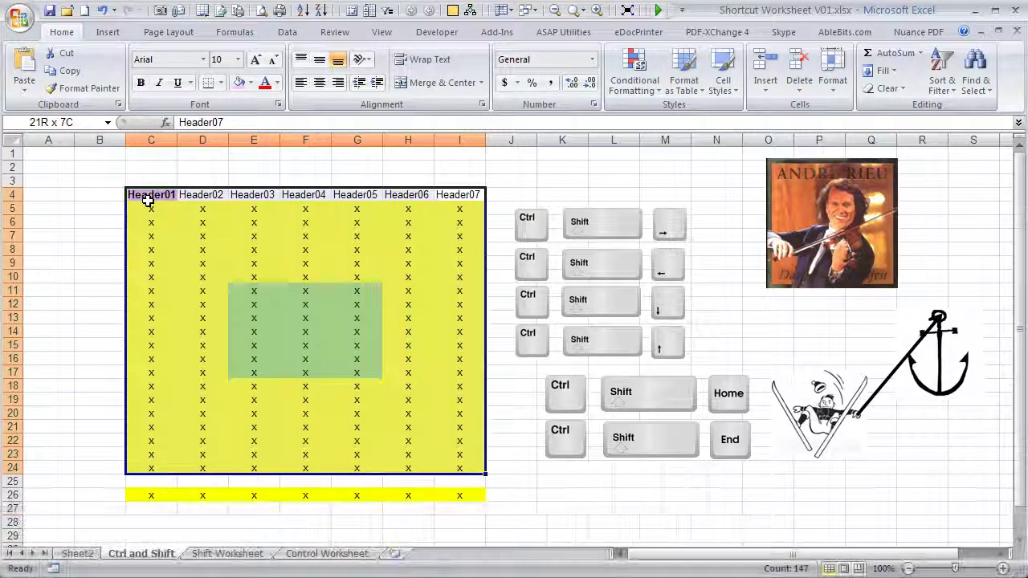
Step: Extend the selection to the sheet's edge and row 26 as A4:I26, and narrow it back to C4:I26
{"action": "key", "text": "ctrl+shift+Down"}
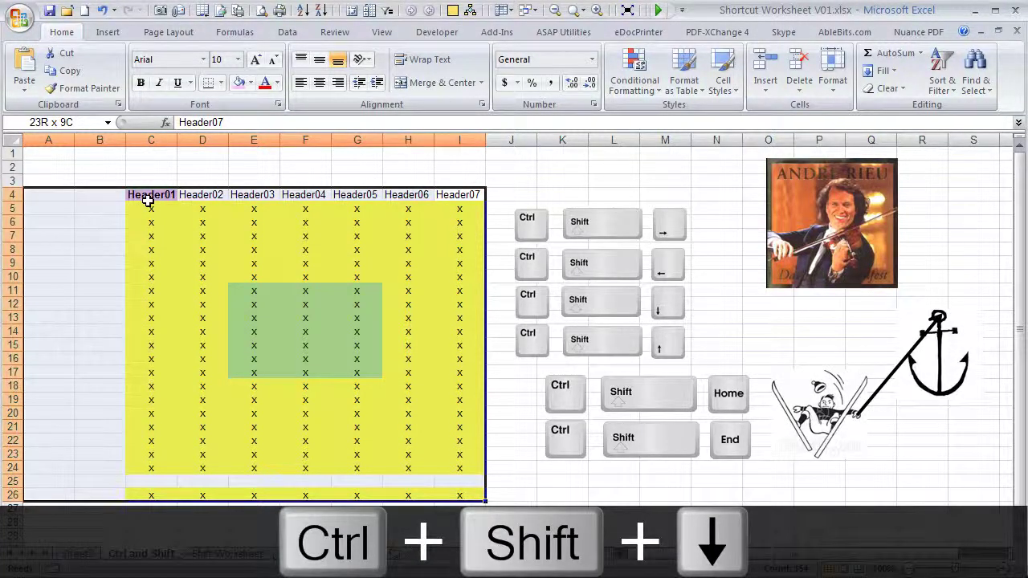
{"action": "key", "text": "ctrl+shift+Right"}
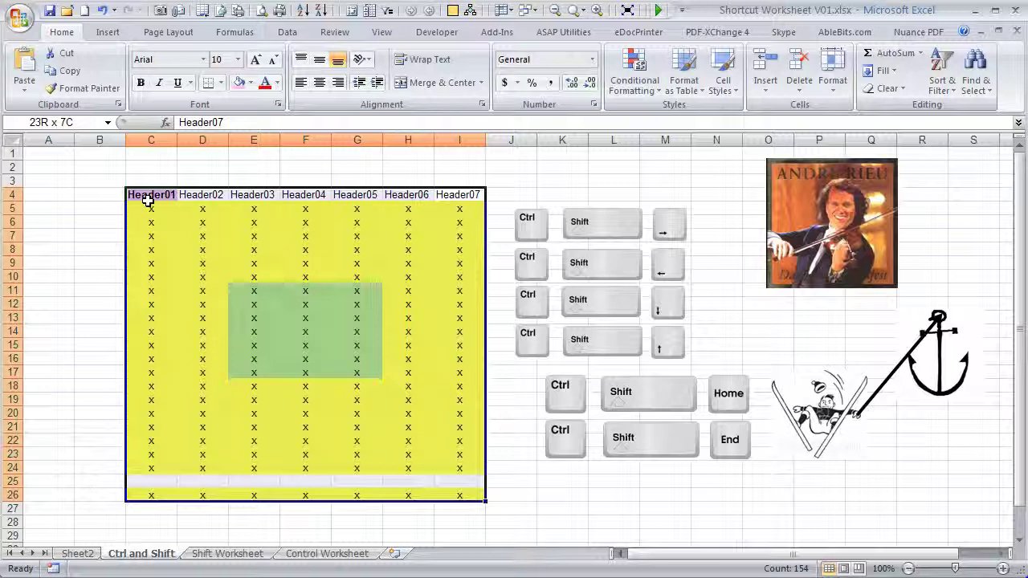
Step: Shrink the C4:I26 selection up to the header row C4:I4 and collapse it to the Header07 cell
{"action": "key", "text": "ctrl+shift+Up"}
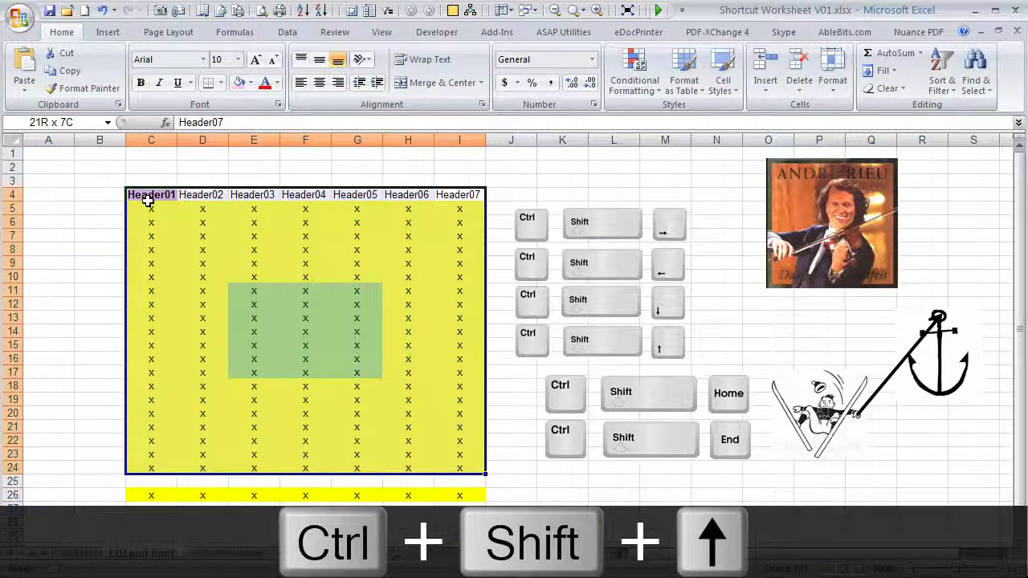
{"action": "key", "text": "ctrl+shift+Up"}
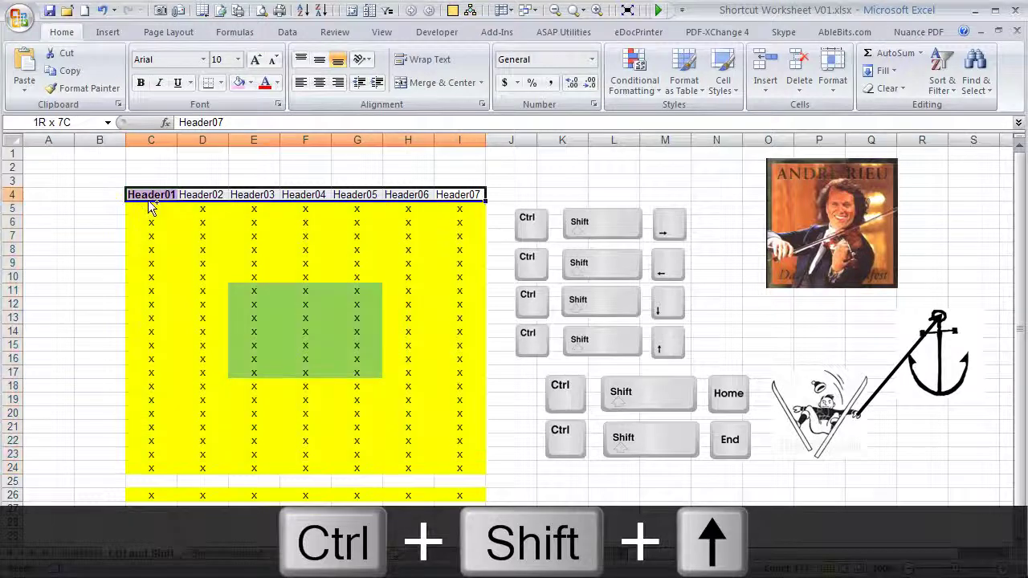
{"action": "key", "text": "ctrl+shift+Left"}
{"action": "key", "text": "ctrl+shift+Right"}
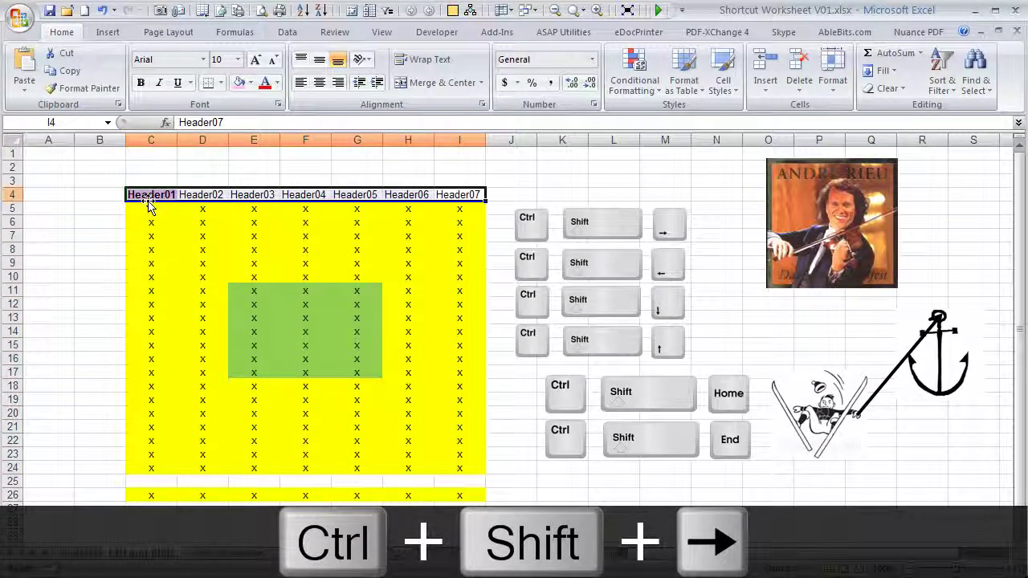
Step: Move the active cell from Header07 back along the header row to C4
{"action": "key", "text": "Left"}
{"action": "key", "text": "Left"}
{"action": "key", "text": "Left"}
{"action": "key", "text": "Left"}
{"action": "key", "text": "Left"}
{"action": "key", "text": "Left"}
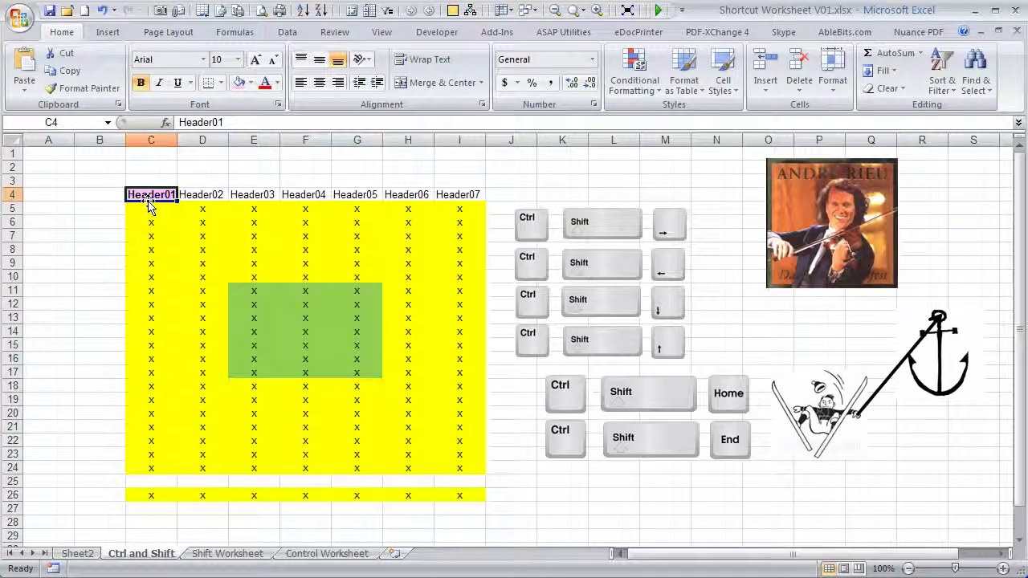
Step: Select C4:C24 from the Header01 cell down to the end of the block and extend it across the table
{"action": "key", "text": "ctrl+shift+Down"}
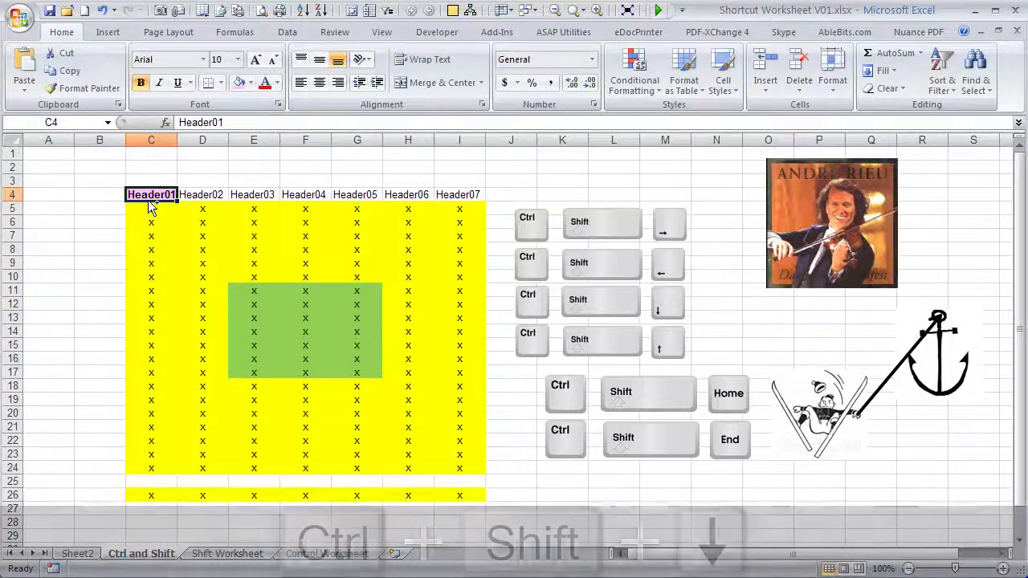
{"action": "key", "text": "ctrl+shift+Right"}
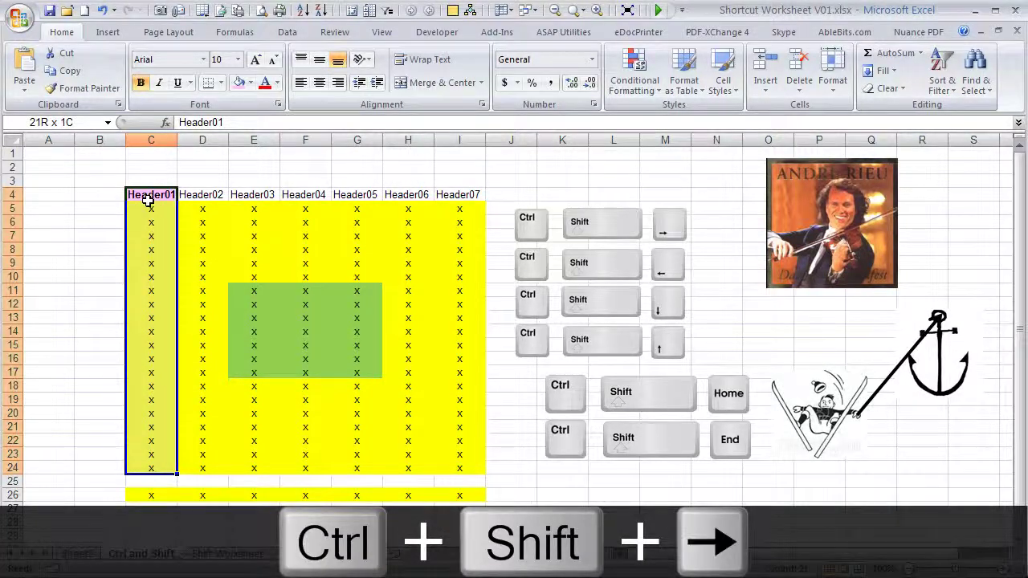
Step: Collapse the selection by data block to the Header01 cell C4, and reselect the main table C4:I24
{"action": "key", "text": "ctrl+shift+Up"}
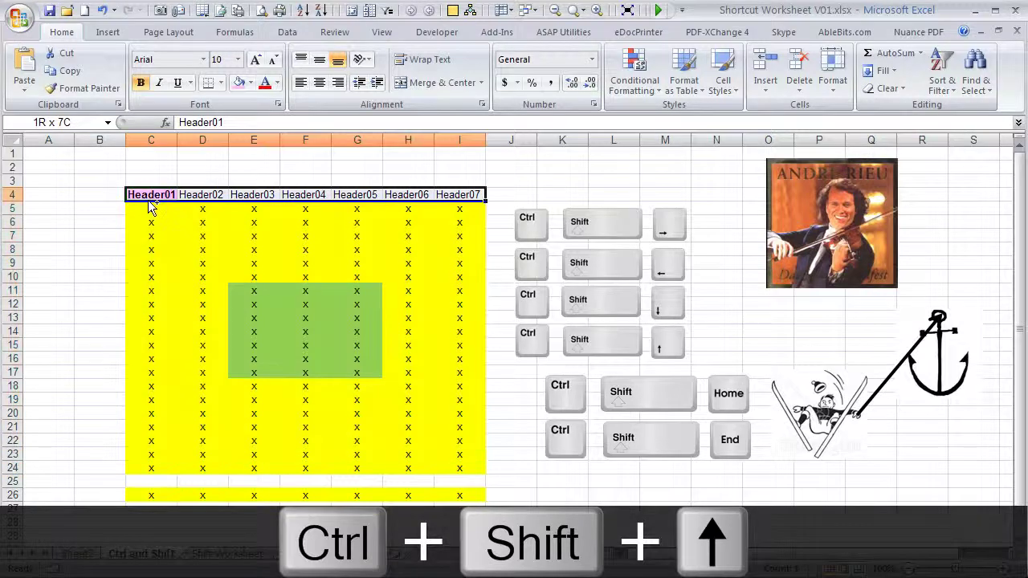
{"action": "key", "text": "ctrl+shift+Left"}
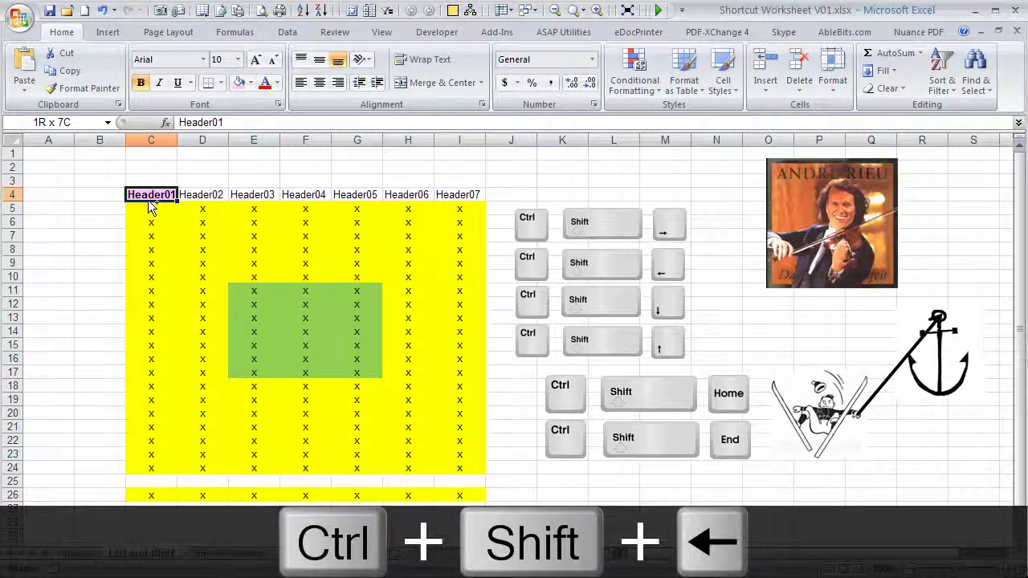
{"action": "key", "text": "ctrl+shift+Down"}
{"action": "key", "text": "ctrl+shift+Right"}
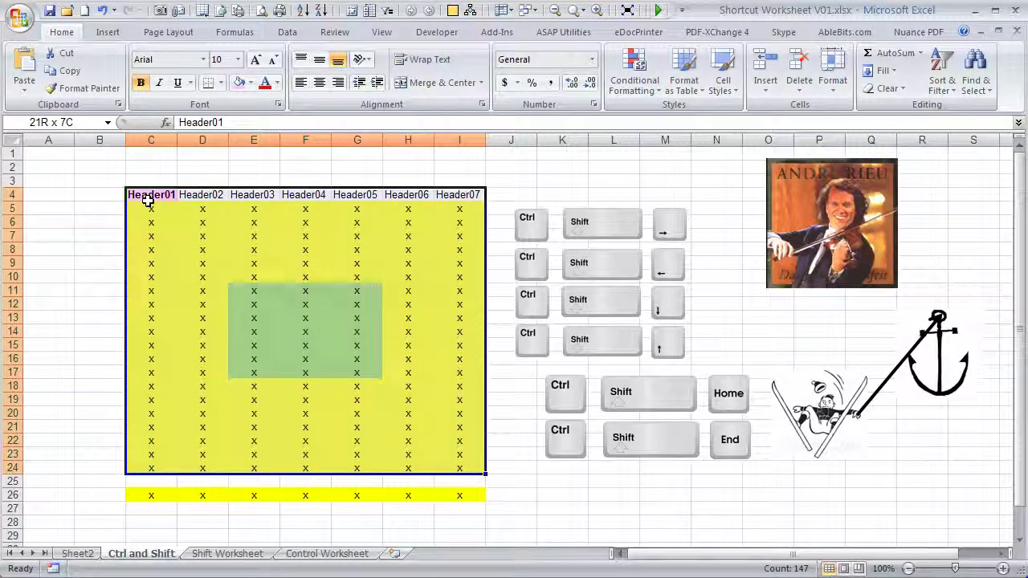
Step: Extend the selection past the blank row to C4:I26, shrink it to C4:I24, and extend it to row 26 again
{"action": "key", "text": "ctrl+shift+Down"}
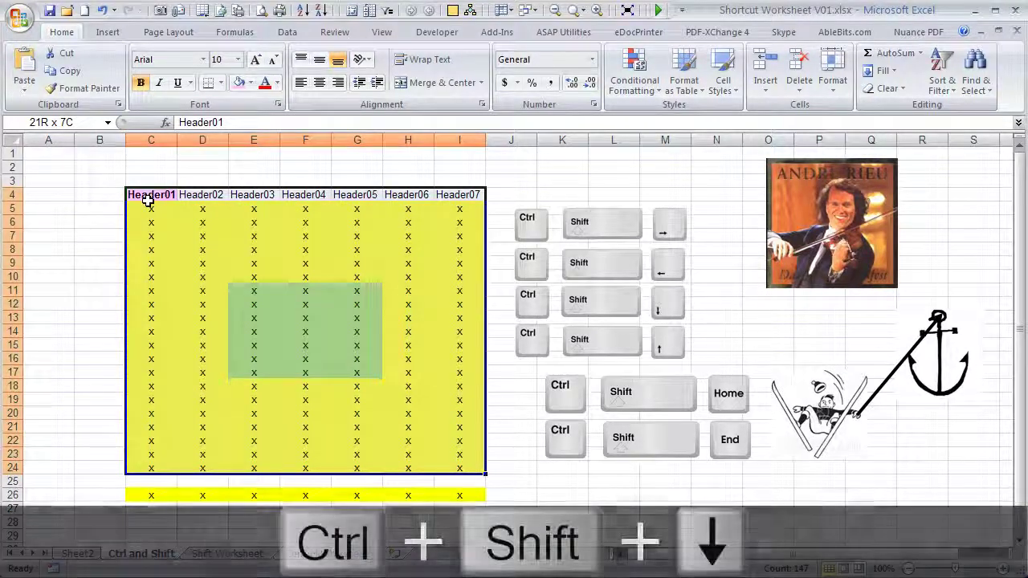
{"action": "key", "text": "ctrl+shift+Down"}
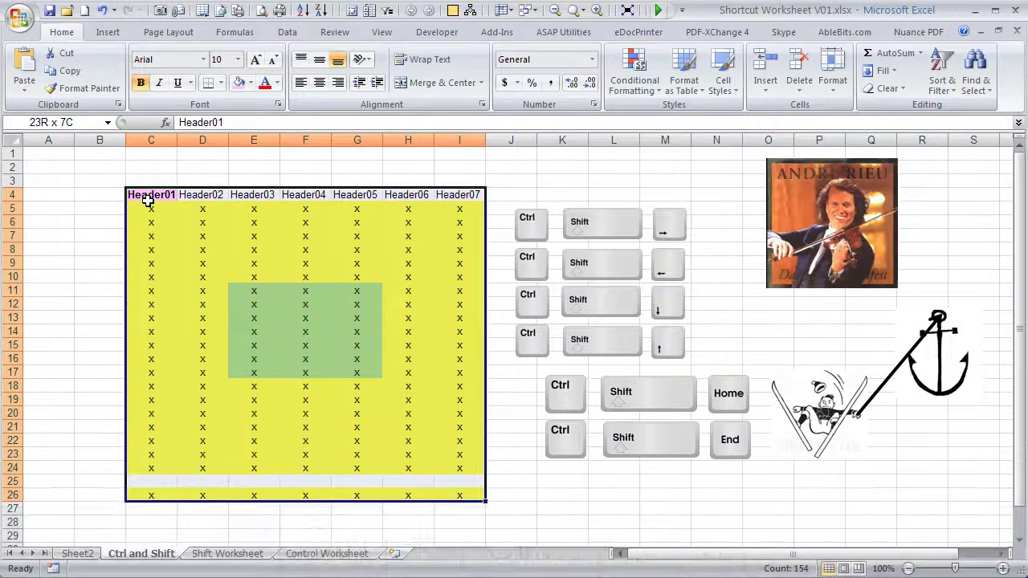
{"action": "key", "text": "ctrl+shift+Up"}
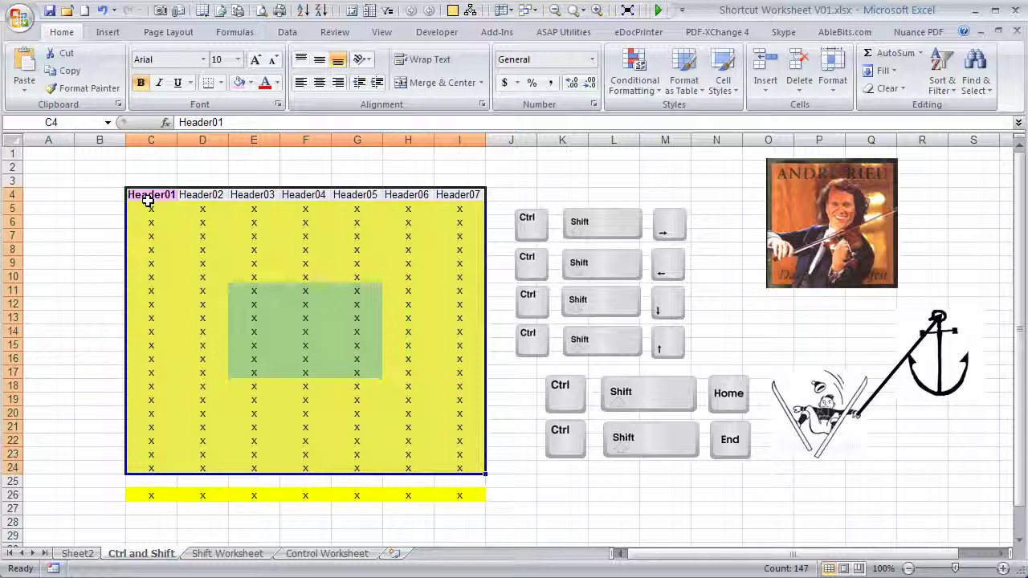
{"action": "key", "text": "ctrl+shift+Down"}
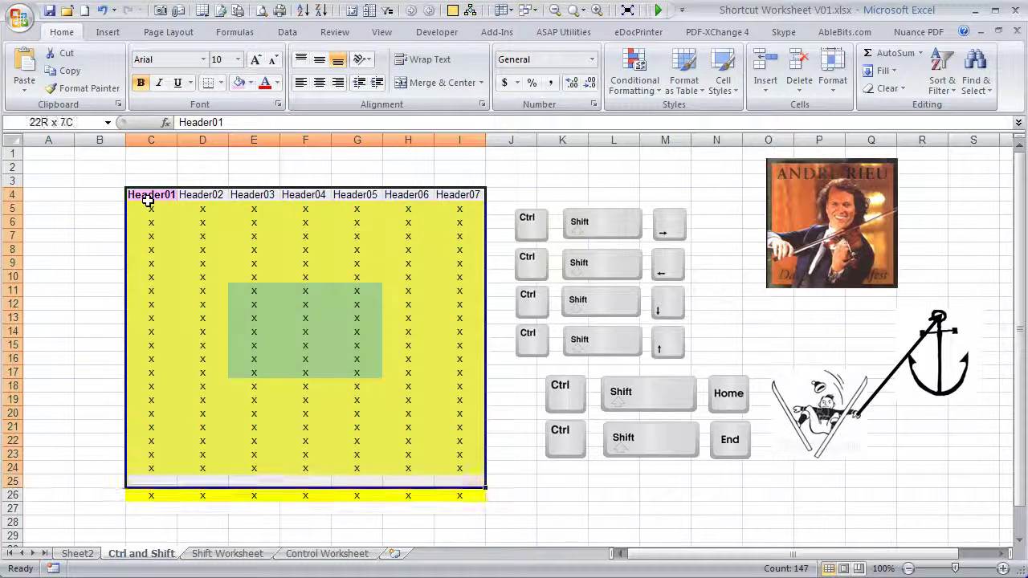
{"action": "key", "text": "ctrl+shift+Down"}
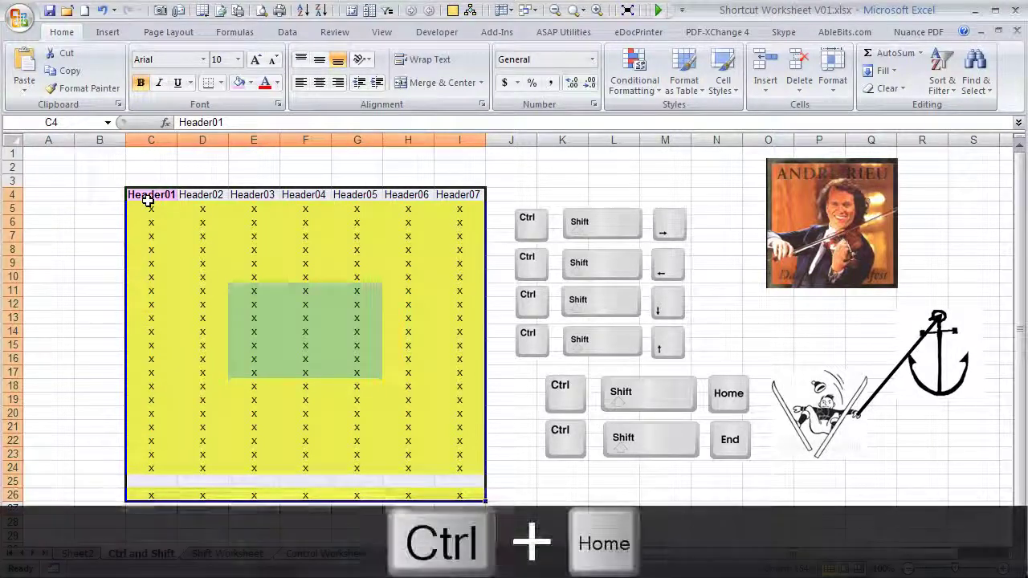
Step: Starting from the Header01 cell, select C4:C24, widen the selection to C4:I24, and narrow it back to column C
{"action": "key", "text": "ctrl+Home"}
{"action": "left_click", "coordinate": [148, 200]}
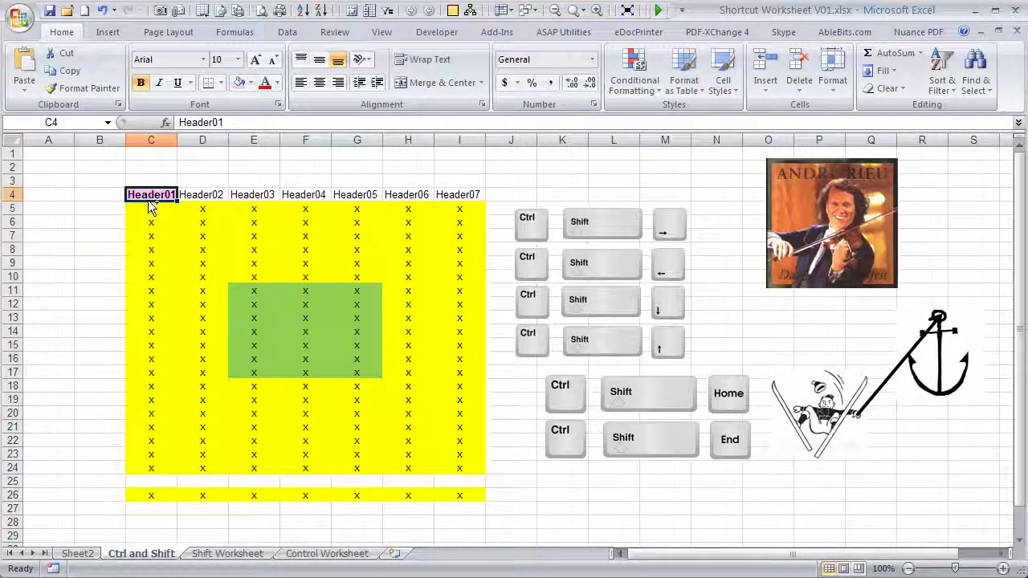
{"action": "key", "text": "ctrl+shift+Down"}
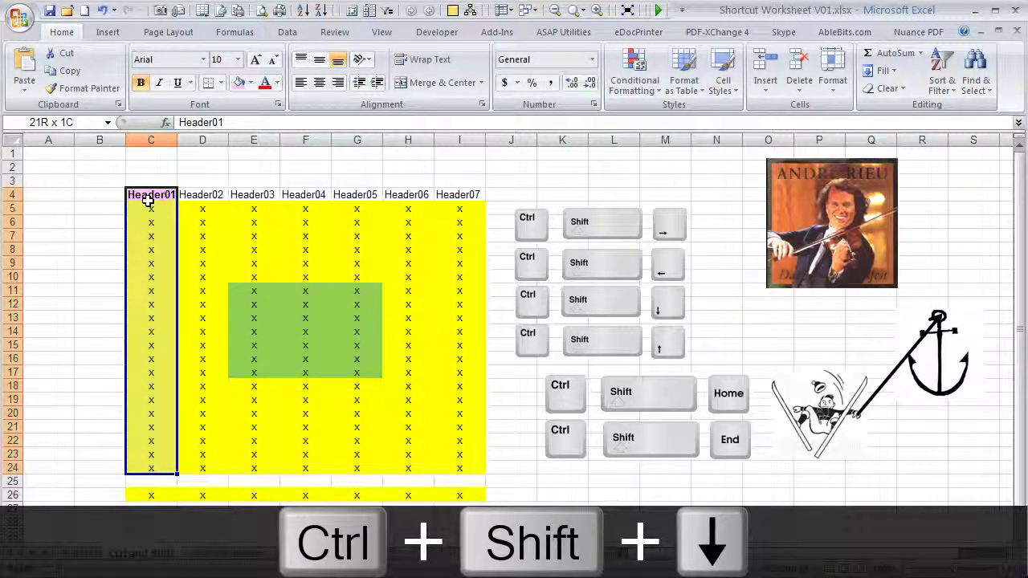
{"action": "key", "text": "ctrl+shift+Right"}
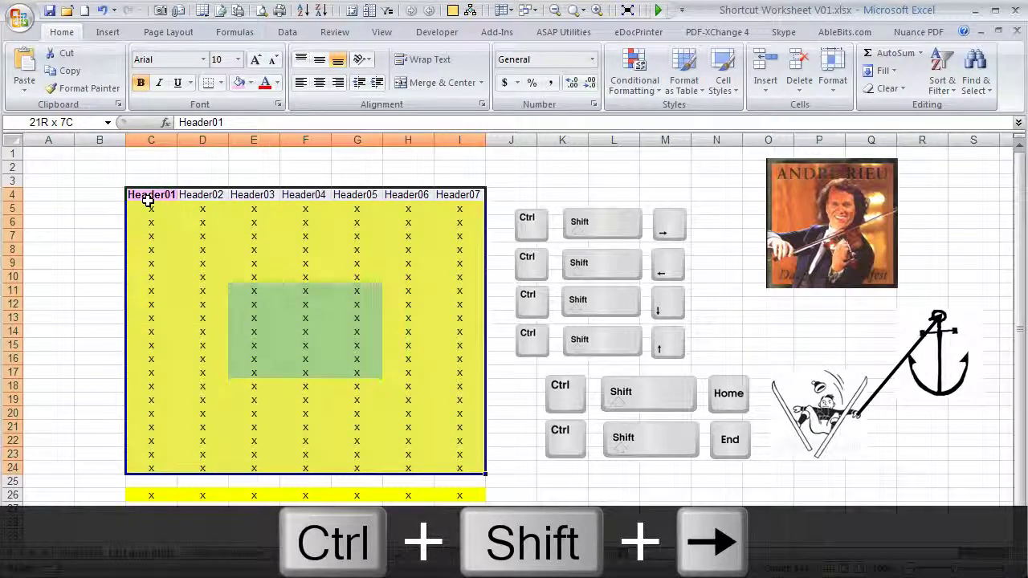
{"action": "key", "text": "ctrl+shift+Left"}
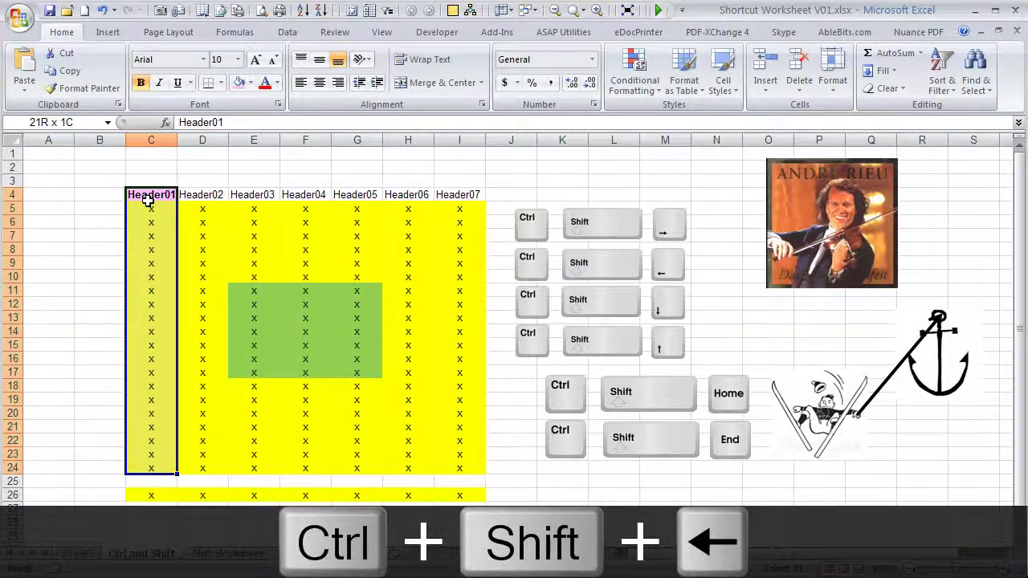
Step: Widen the selection to column I and extend it down through row 26 to the sheet's last row, 1048576
{"action": "key", "text": "ctrl+shift+Right"}
{"action": "key", "text": "ctrl+shift+Down"}
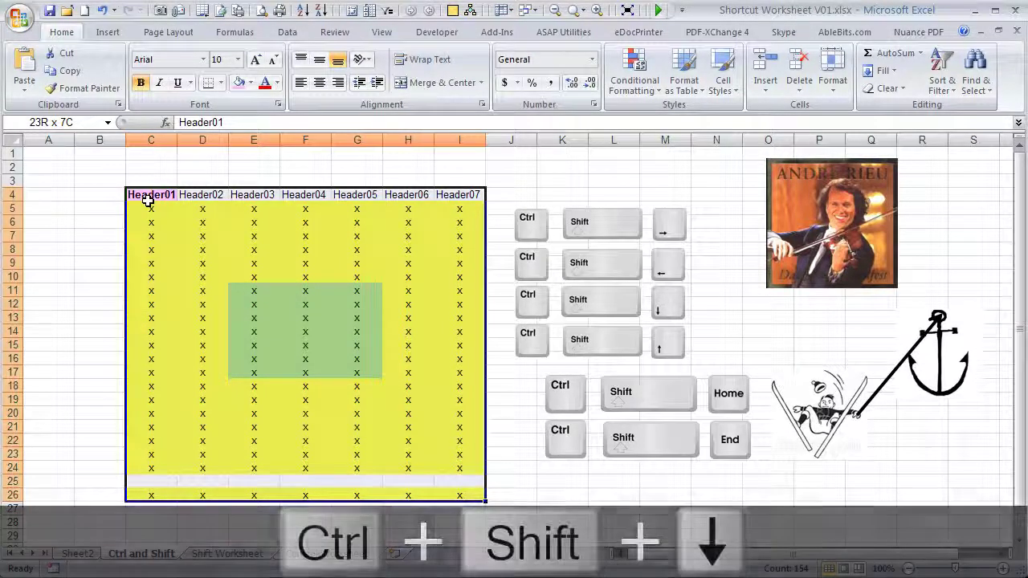
{"action": "key", "text": "ctrl+shift+Down"}
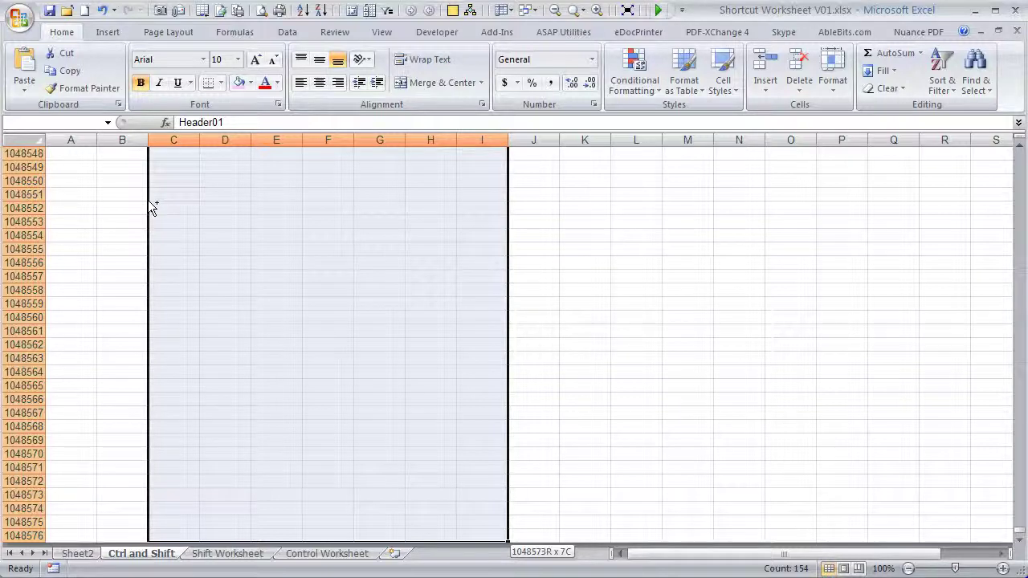
Step: Shrink the selection from the sheet's last row up to the header row C4:I4 and collapse it to C4
{"action": "key", "text": "ctrl+shift+Up"}
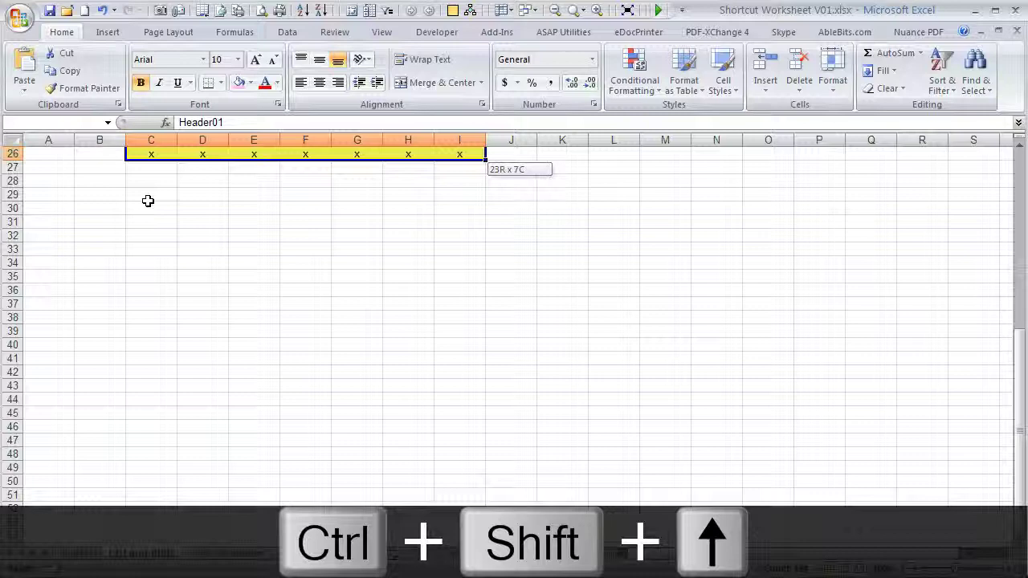
{"action": "key", "text": "ctrl+shift+Up"}
{"action": "key", "text": "ctrl+shift+Up"}
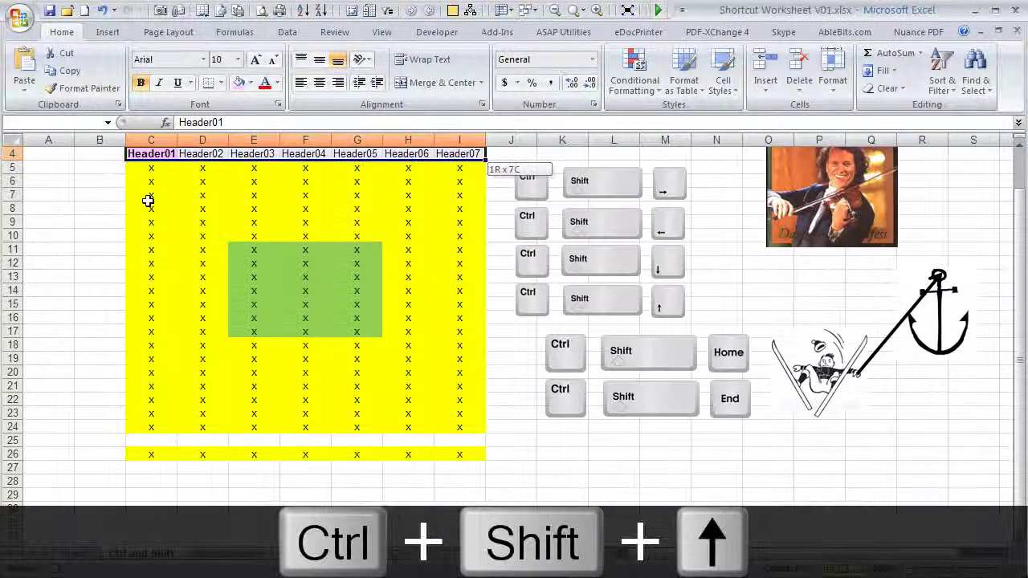
{"action": "key", "text": "shift+Left"}
{"action": "key", "text": "ctrl+shift+Left"}
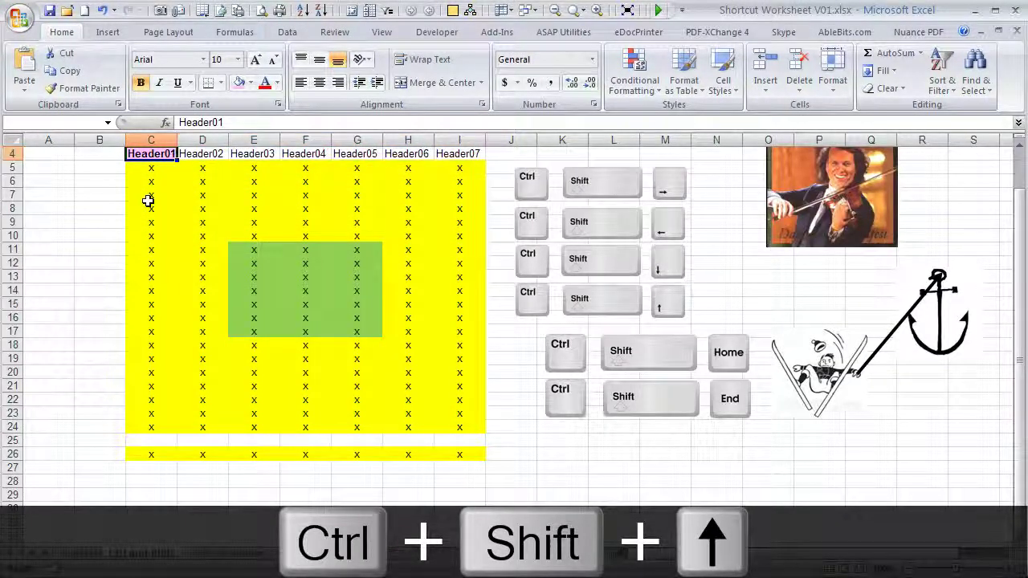
Step: Extend the selection across the header row and back to C4, and select the main table C4:I24
{"action": "key", "text": "ctrl+shift+Right"}
{"action": "key", "text": "ctrl+shift+Left"}
{"action": "key", "text": "ctrl+shift+Down"}
{"action": "key", "text": "ctrl+shift+Right"}
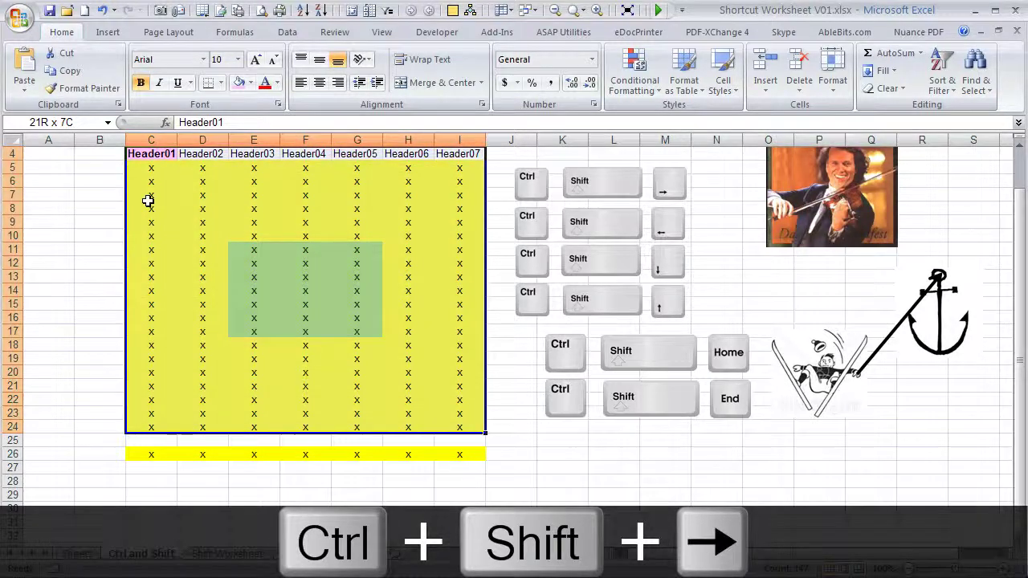
Step: Collapse the selection to C4, rebuild it down and across the table, and shrink it to the header row C4:I4
{"action": "key", "text": "ctrl+shift+Up"}
{"action": "key", "text": "ctrl+shift+Left"}
{"action": "key", "text": "ctrl+shift+Down"}
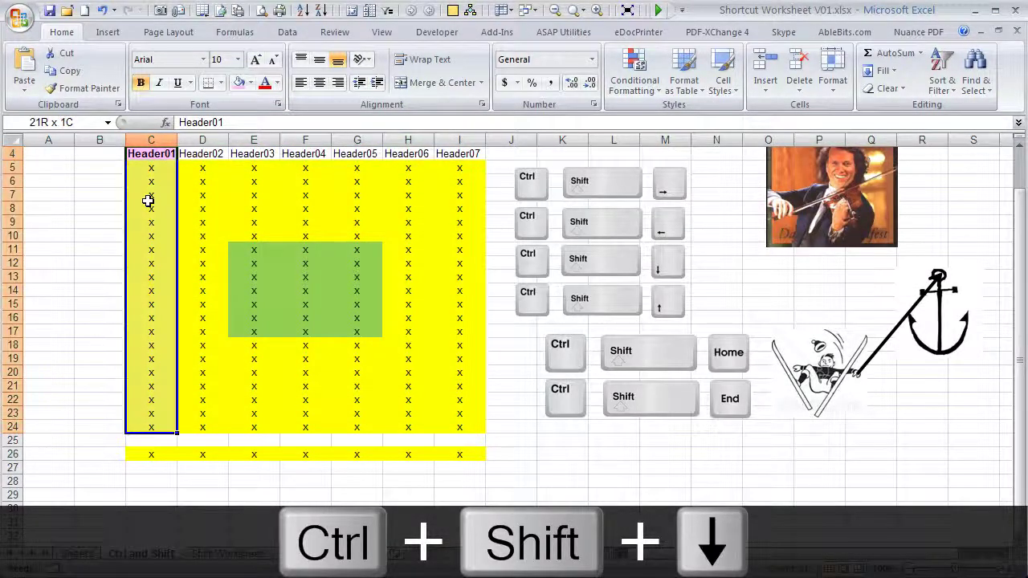
{"action": "key", "text": "ctrl+shift+Right"}
{"action": "key", "text": "ctrl+shift+Up"}
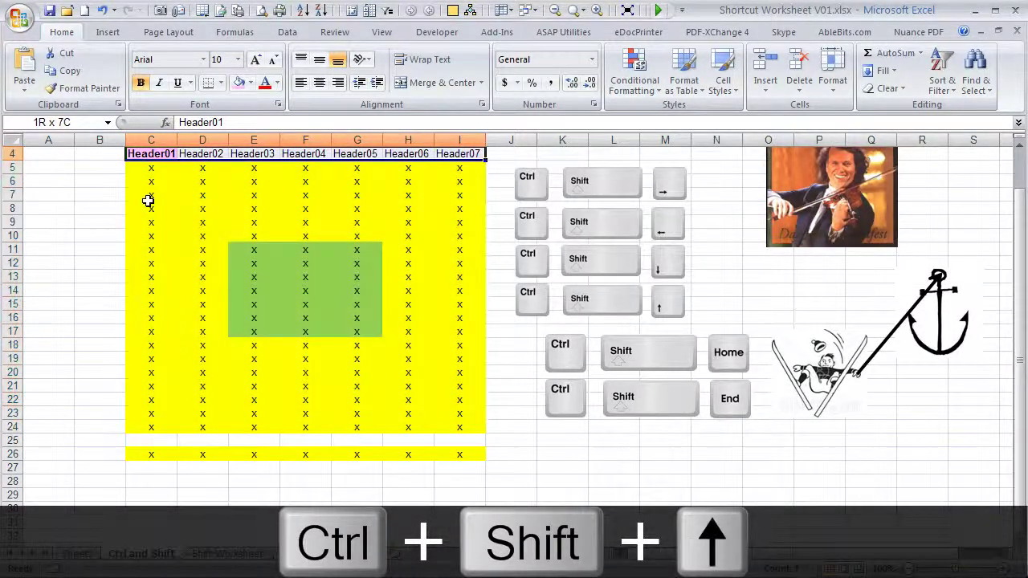
Step: Select cell I26 and extend the selection upward by data block along the Header07 column
{"action": "left_click", "coordinate": [459, 452]}
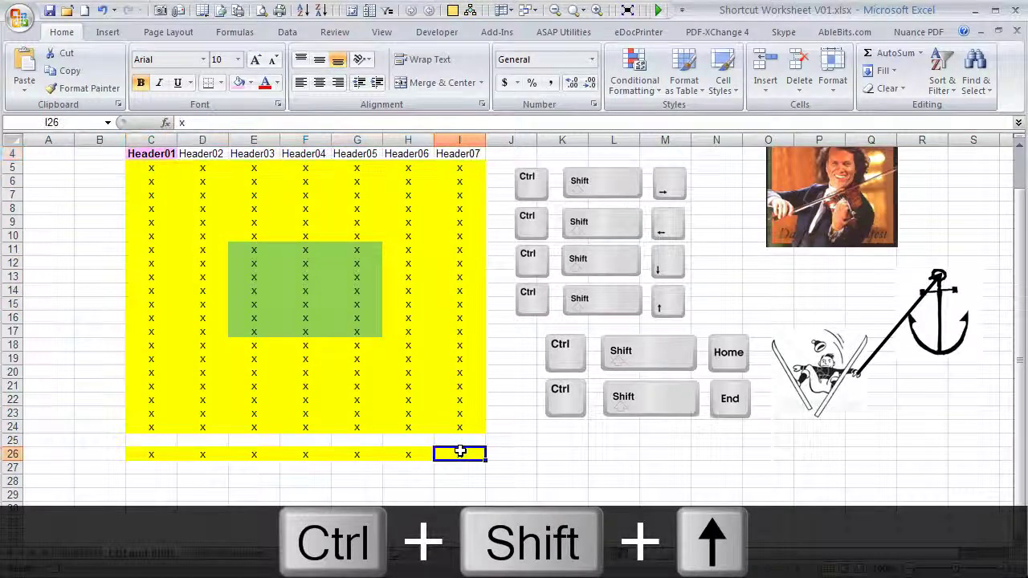
{"action": "key", "text": "ctrl+shift+Up"}
{"action": "key", "text": "ctrl+shift+Up"}
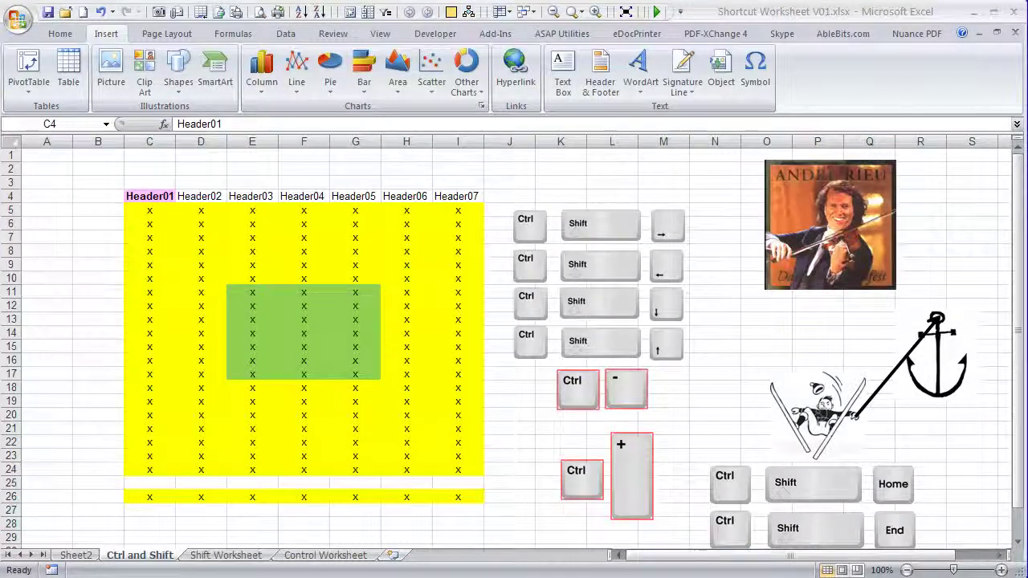
Step: Select from the Header01 cell C4 to the last used cell as C4:I26
{"action": "left_click", "coordinate": [138, 195]}
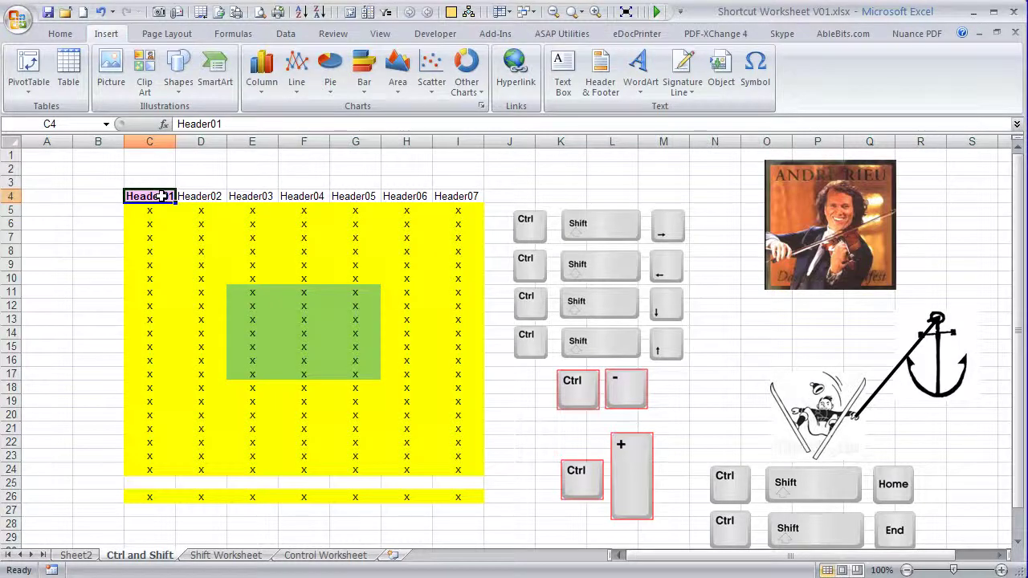
{"action": "key", "text": "ctrl+shift+End"}
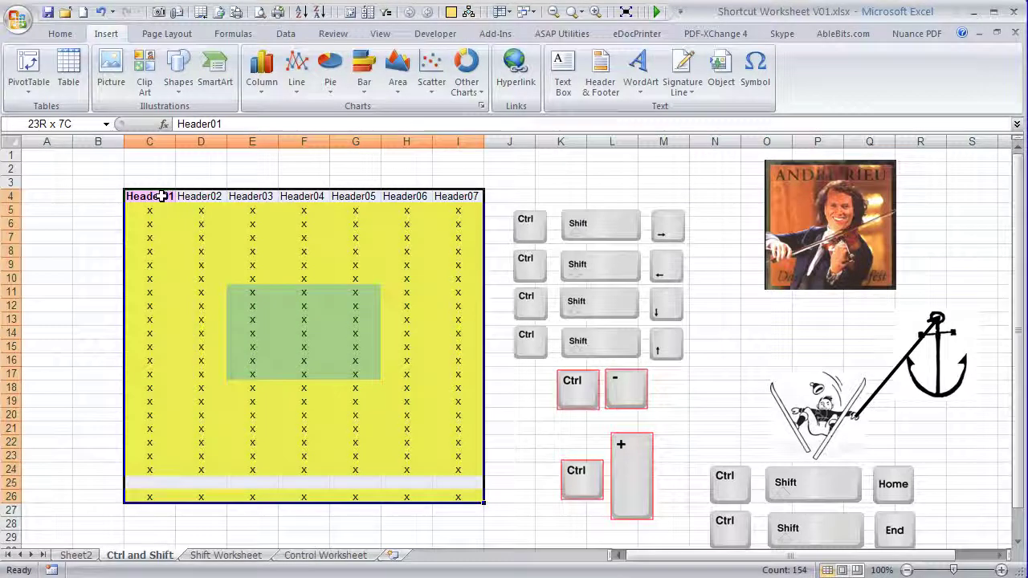
{"action": "key", "text": "ctrl+shift+End"}
Step: Collapse the selection by data block to C4 and reselect through the last used cell I26
{"action": "key", "text": "ctrl+shift+Up"}
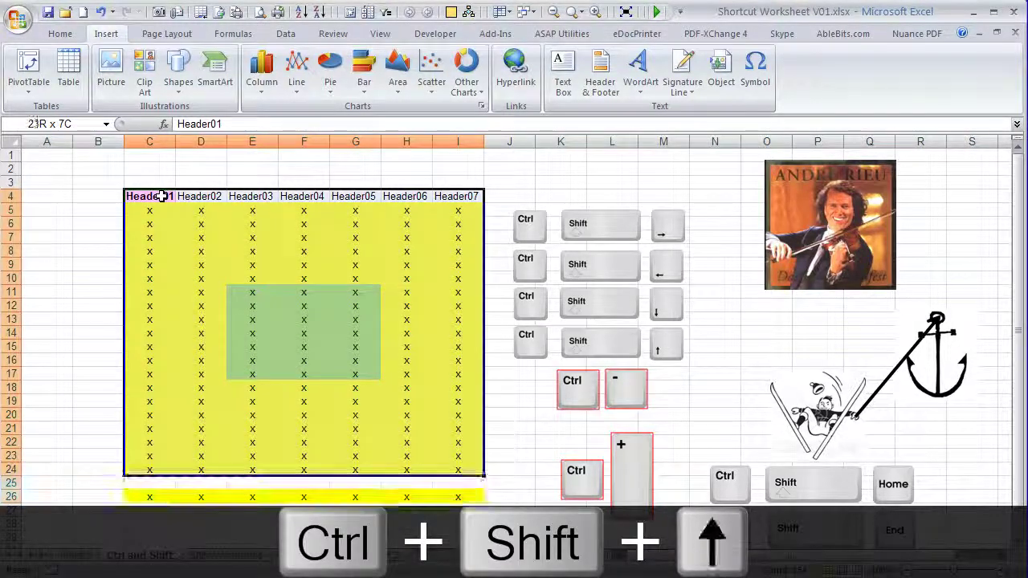
{"action": "key", "text": "ctrl+shift+Left"}
{"action": "key", "text": "ctrl+shift+Up"}
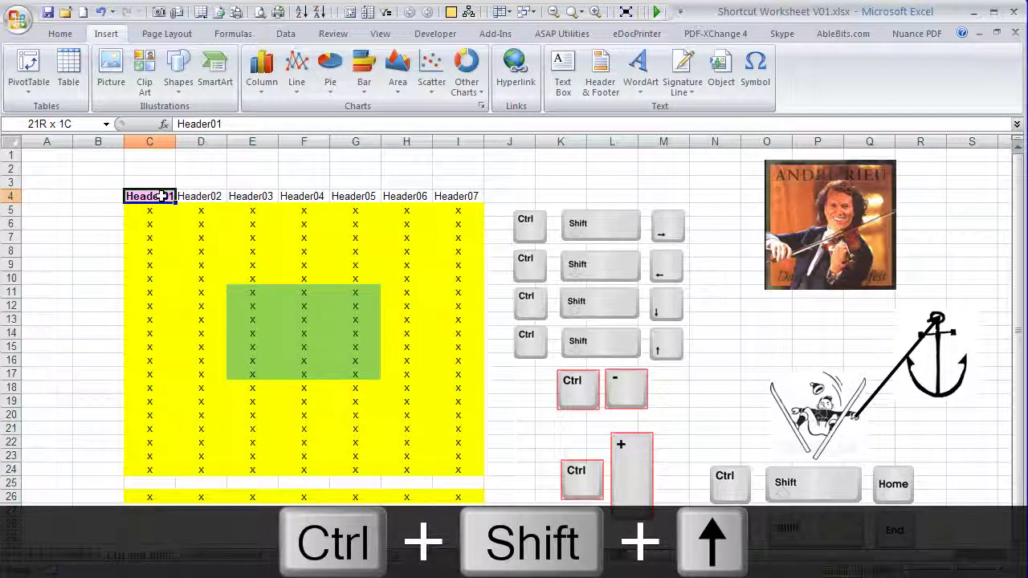
{"action": "key", "text": "ctrl+shift+End"}
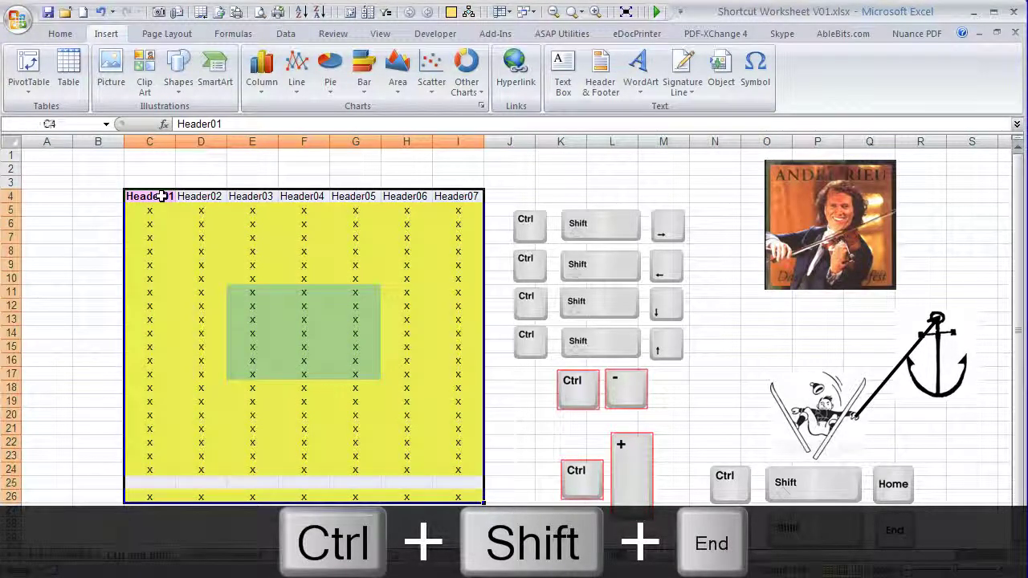
Step: Select from I26 back to the sheet's first cell as A1:I26, return to I26, and repeat the selection
{"action": "left_click", "coordinate": [462, 495]}
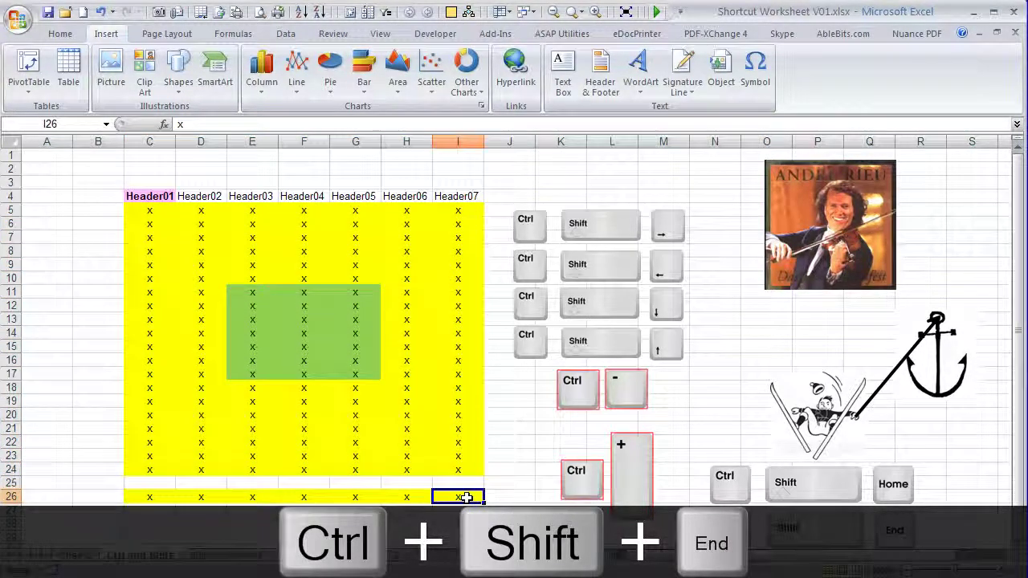
{"action": "key", "text": "ctrl+shift+Home"}
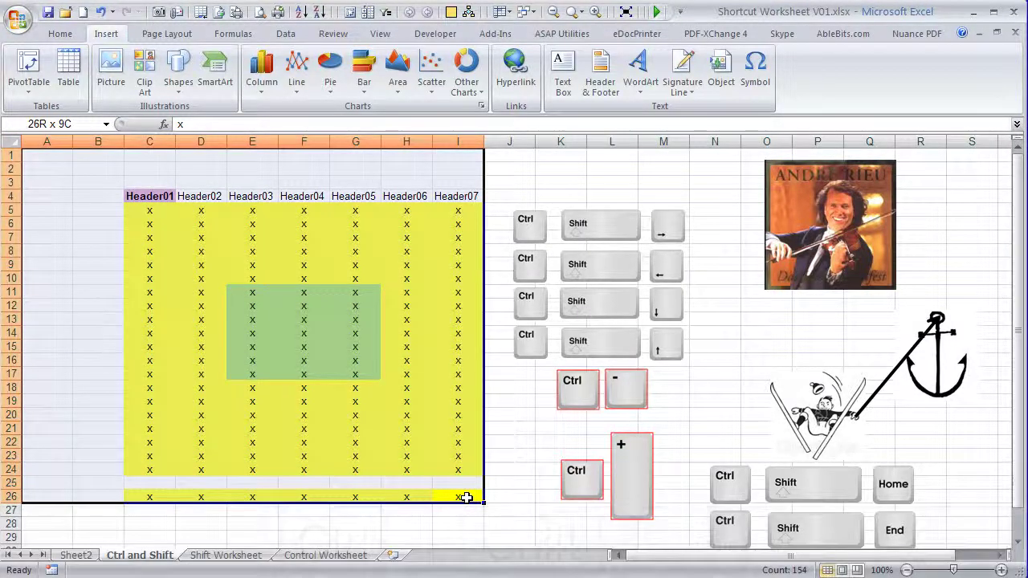
{"action": "key", "text": "ctrl+End"}
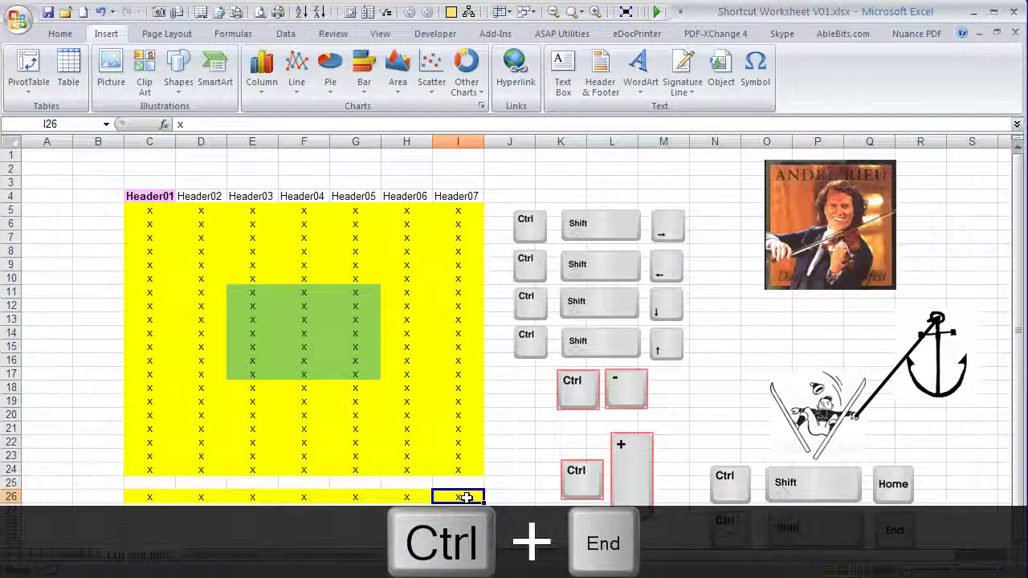
{"action": "key", "text": "ctrl+shift+Home"}
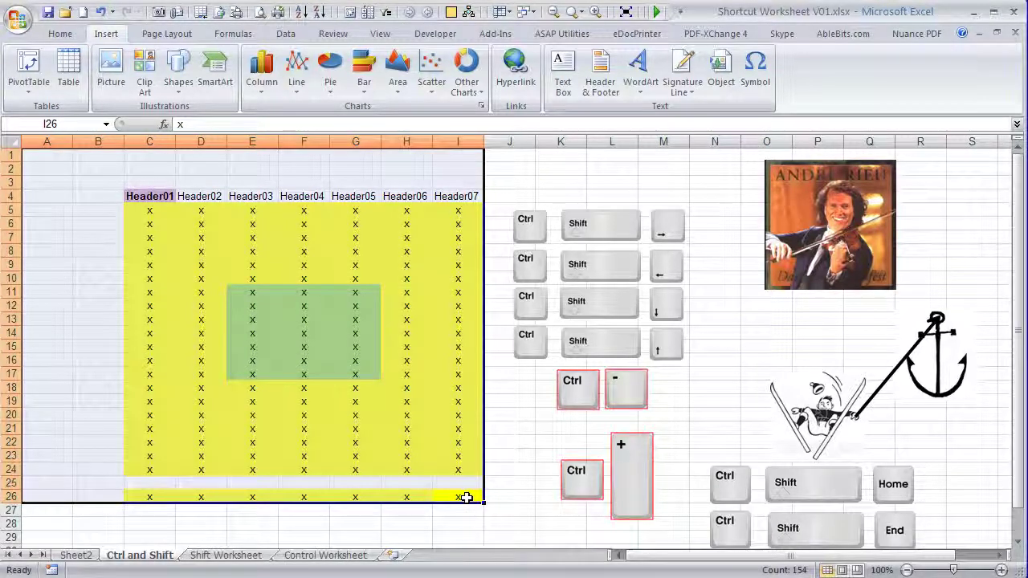
Step: Narrow the A1:I26 selection cell by cell, three rows and two columns, to C4:I26
{"action": "key", "text": "shift+Down"}
{"action": "key", "text": "shift+Down"}
{"action": "key", "text": "shift+Down"}
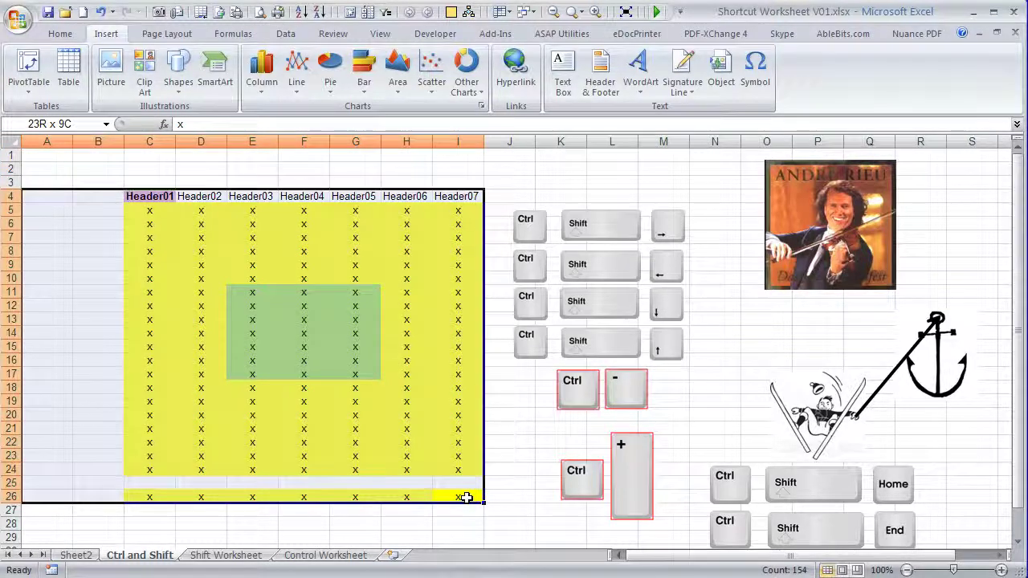
{"action": "key", "text": "shift+Right"}
{"action": "key", "text": "shift+Right"}
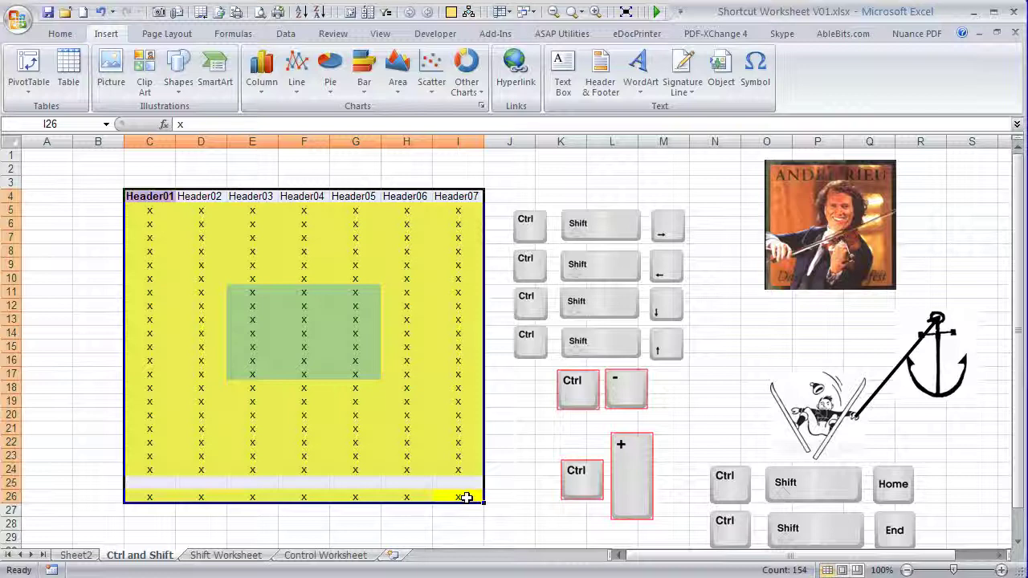
Step: Move the active cell to A1 and to the last used cell I26
{"action": "key", "text": "ctrl+Home"}
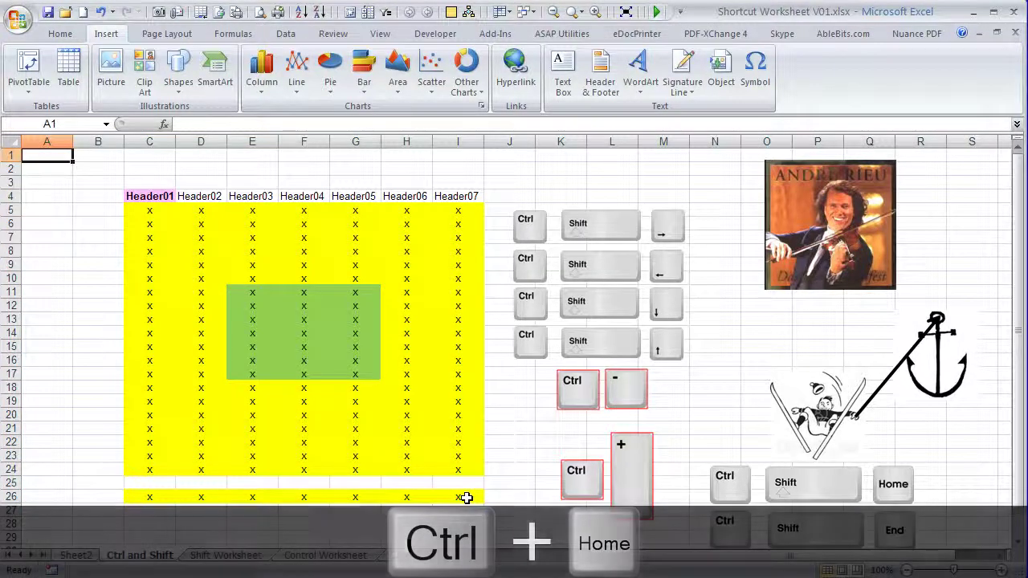
{"action": "key", "text": "ctrl+End"}
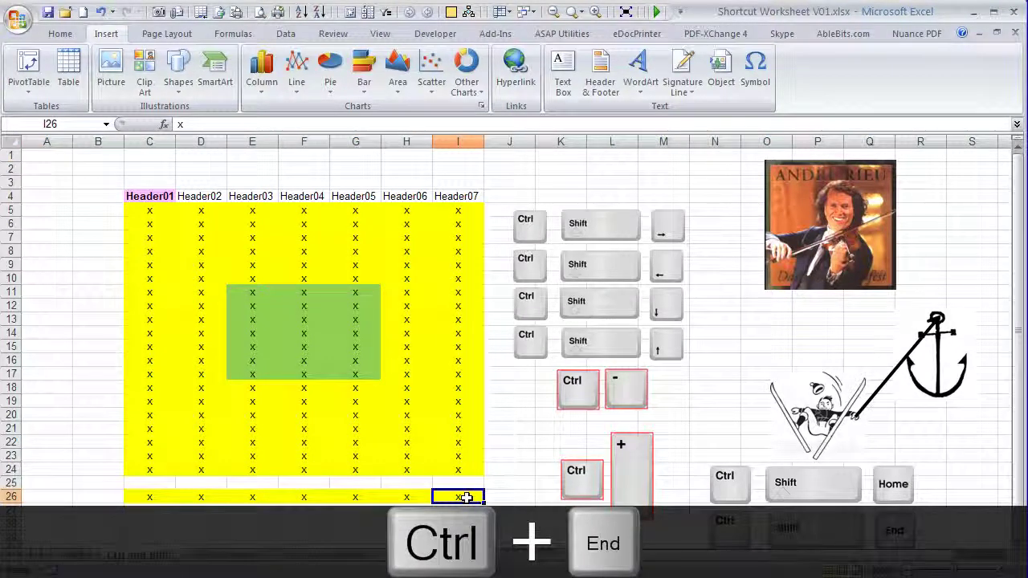
Step: Select from I26 back to A1, then shrink the selection cell by cell, three rows and two columns, to C4:I26
{"action": "key", "text": "ctrl+shift+Home"}
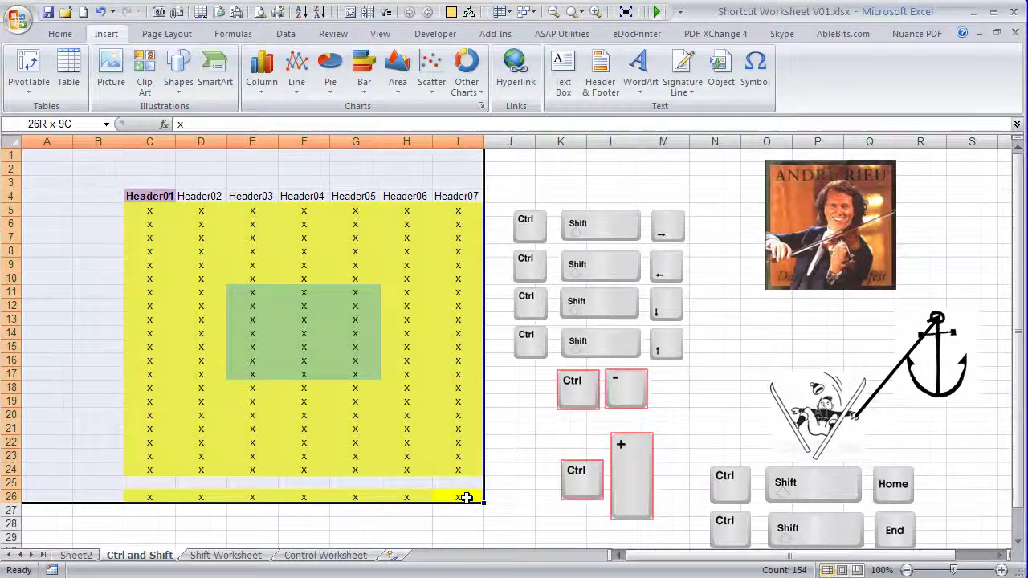
{"action": "key", "text": "shift+Down"}
{"action": "key", "text": "shift+Down"}
{"action": "key", "text": "shift+Down"}
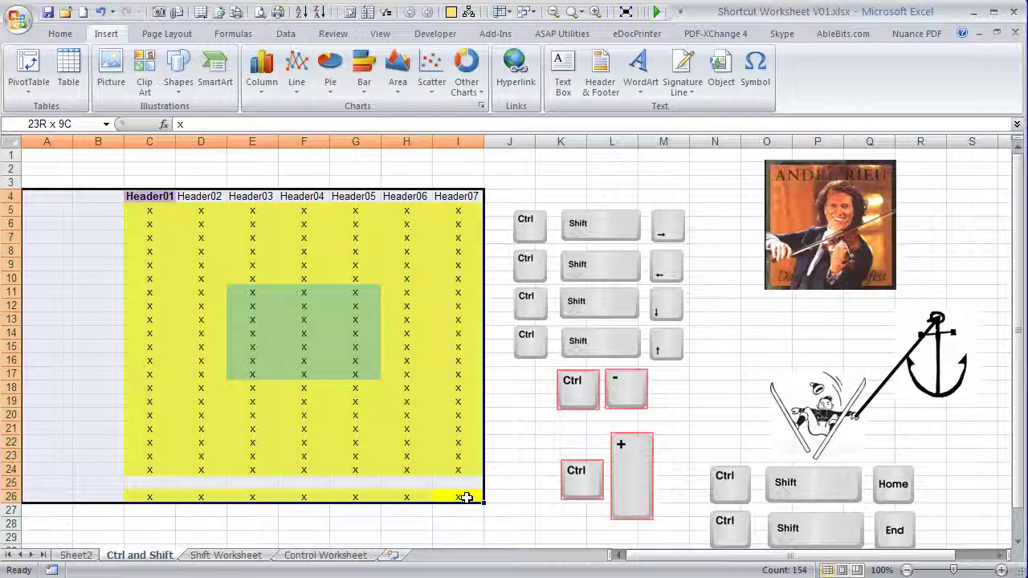
{"action": "key", "text": "shift+Right"}
{"action": "key", "text": "shift+Right"}
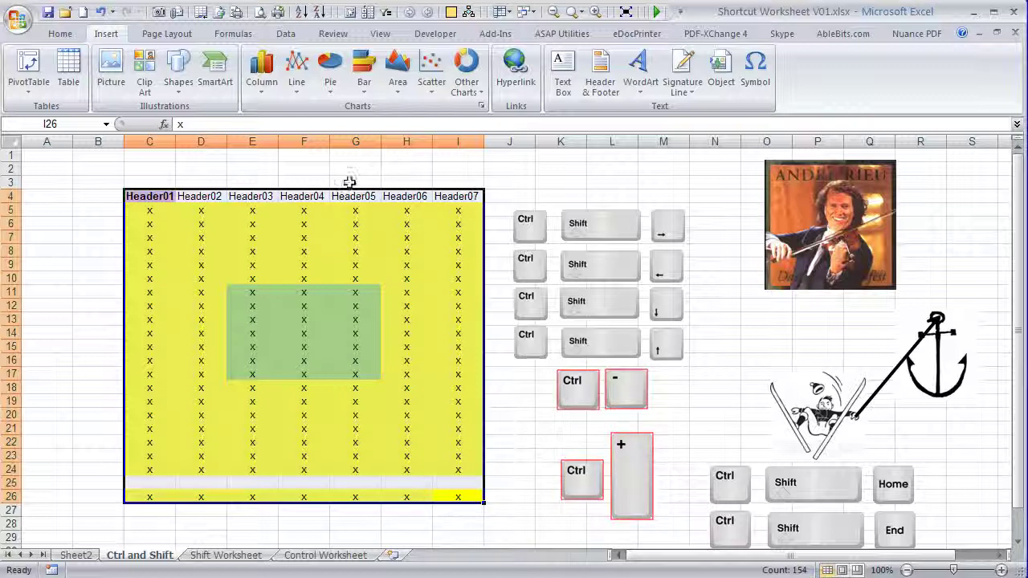
Step: Insert an entire blank column at column F, before Header04, and delete that column again
{"action": "left_click", "coordinate": [299, 141]}
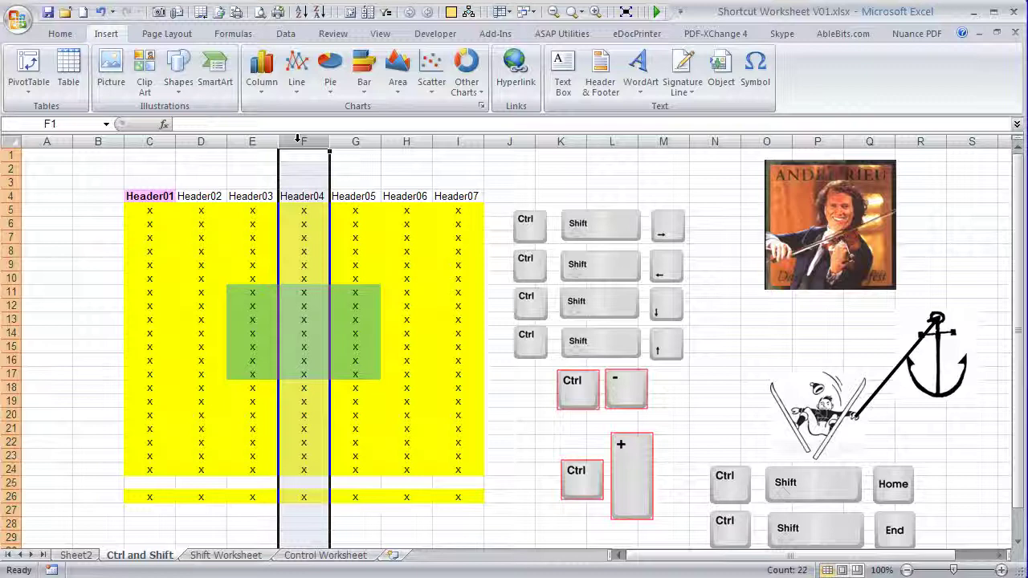
{"action": "key", "text": "ctrl+plus"}
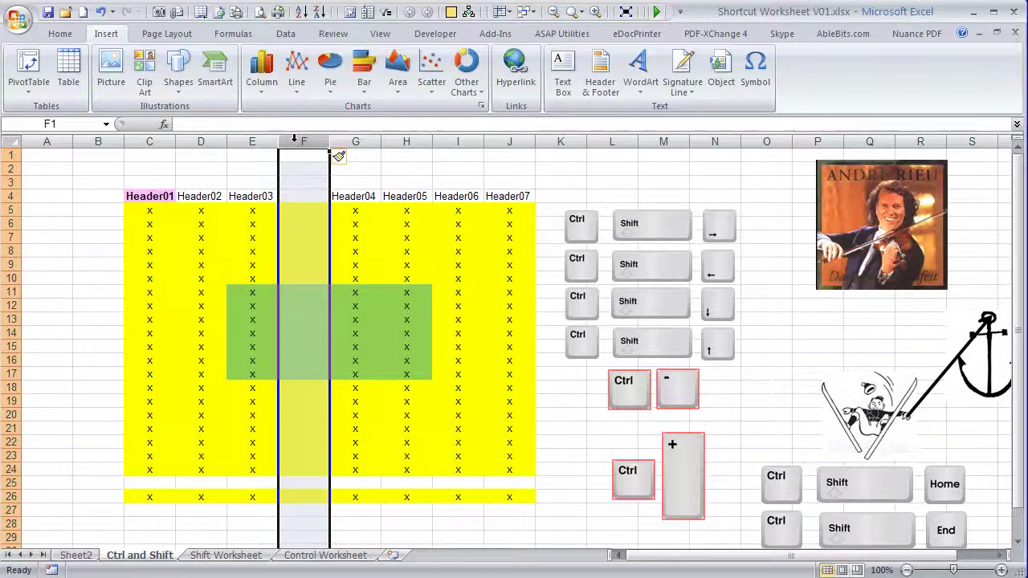
{"action": "key", "text": "ctrl+minus"}
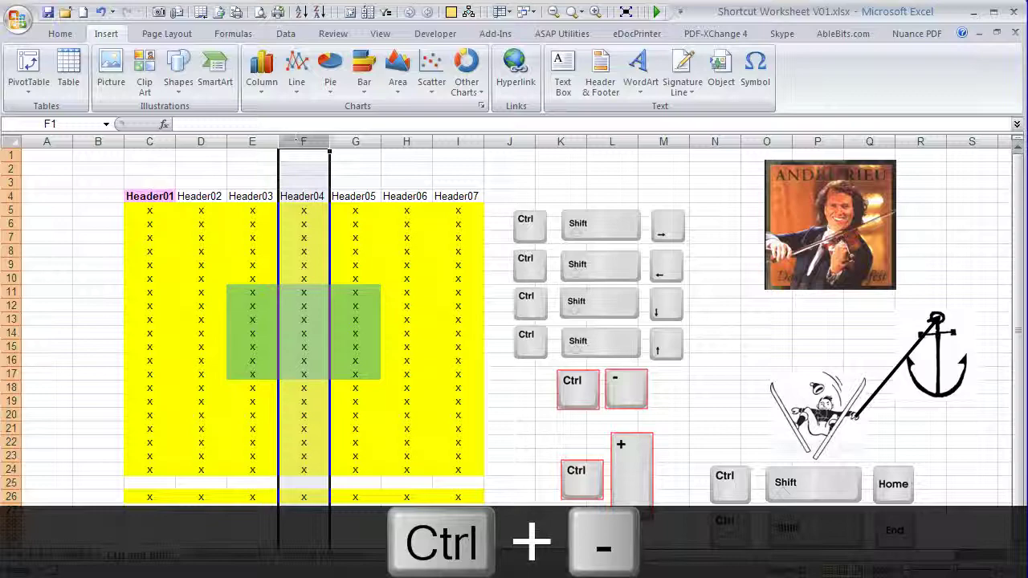
Step: Insert an entire blank row at row 25 and delete that row again
{"action": "left_click", "coordinate": [12, 483]}
{"action": "key", "text": "ctrl+plus"}
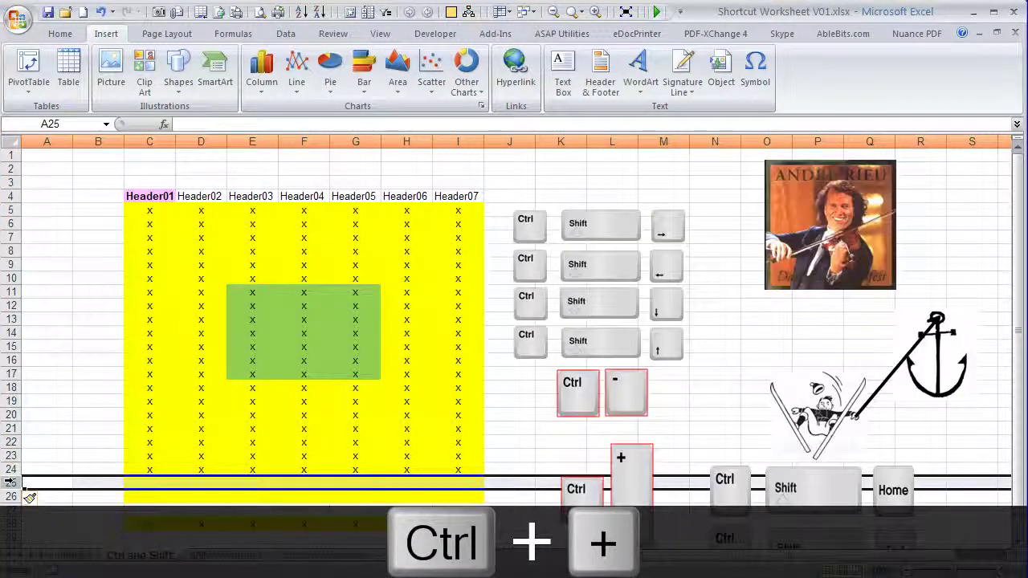
{"action": "key", "text": "ctrl+minus"}
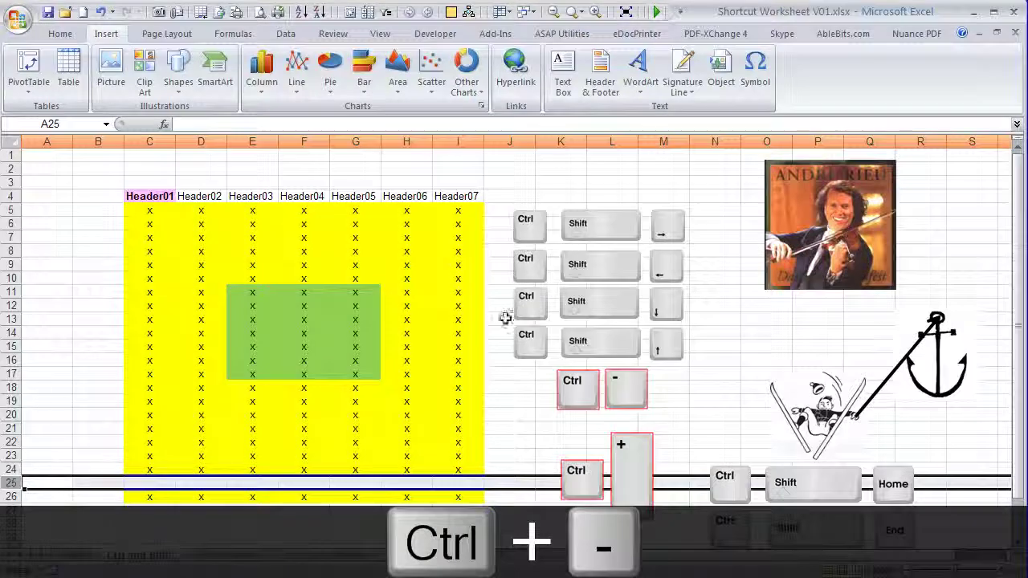
Step: Select the green block E11:G17 by extending the selection cell by cell from E11
{"action": "left_click", "coordinate": [302, 196]}
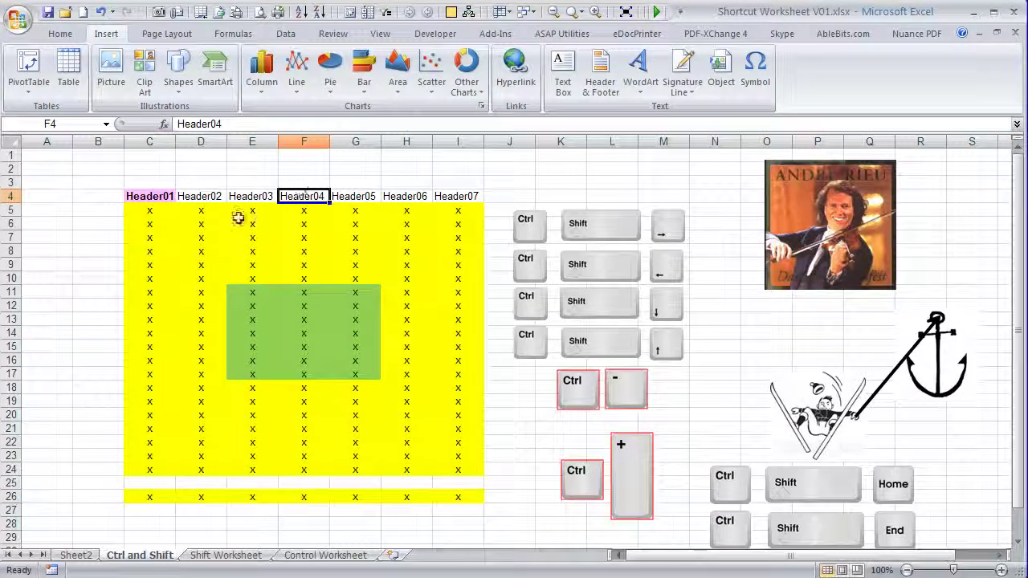
{"action": "left_click", "coordinate": [250, 295]}
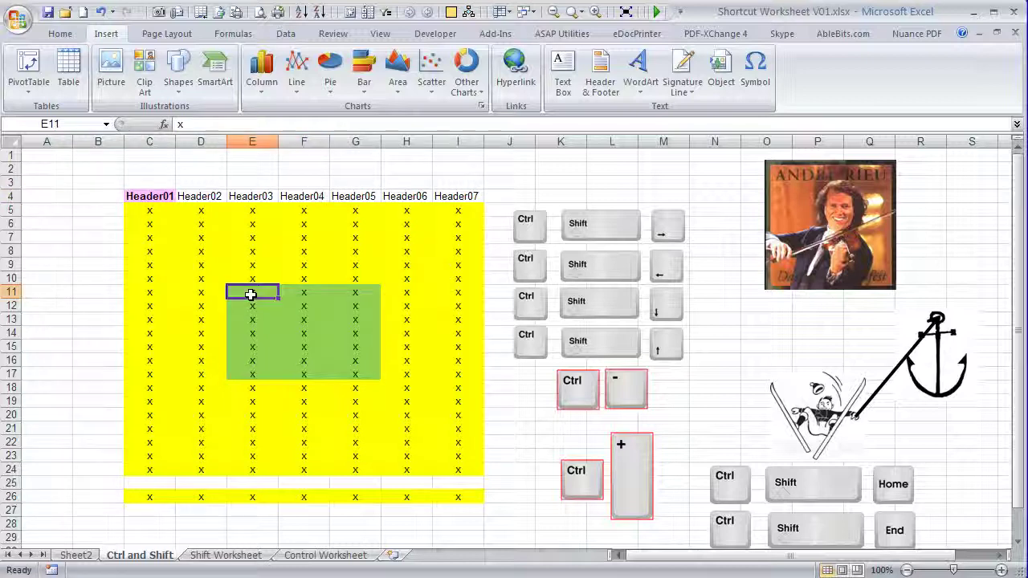
{"action": "key", "text": "shift+Right"}
{"action": "key", "text": "shift+Right"}
{"action": "key", "text": "shift+Down"}
{"action": "key", "text": "shift+Down"}
{"action": "key", "text": "shift+Down"}
{"action": "key", "text": "shift+Down"}
{"action": "key", "text": "shift+Down"}
{"action": "key", "text": "shift+Down"}
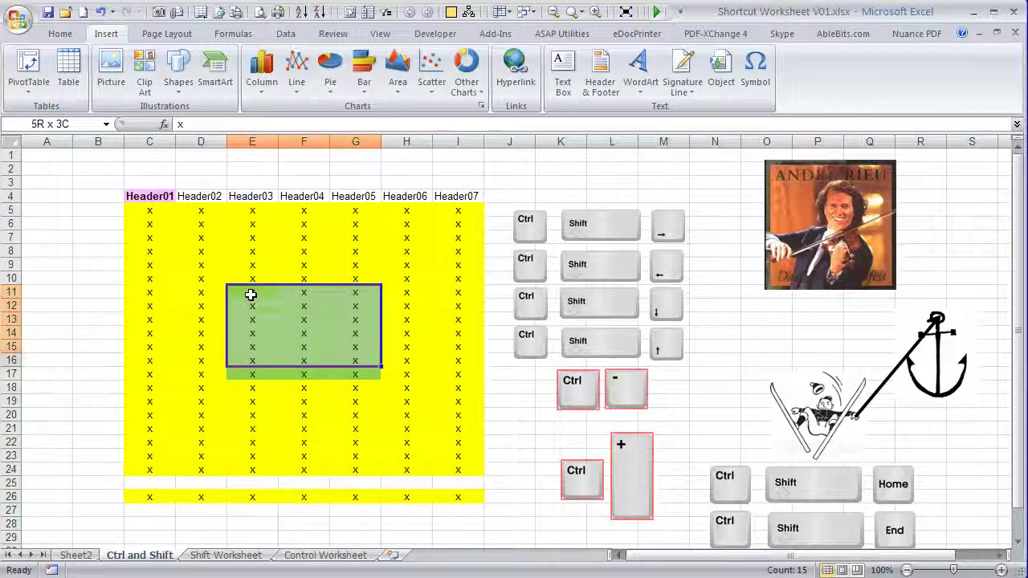
Step: Insert entire rows at the selected block E11:G17
{"action": "key", "text": "ctrl+plus"}
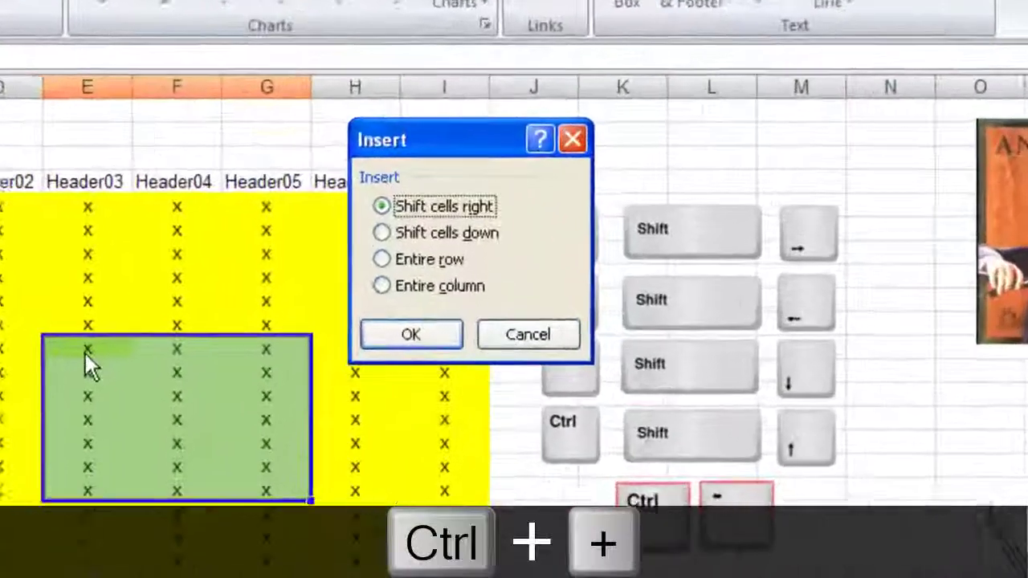
{"action": "key", "text": "Down"}
{"action": "key", "text": "Down"}
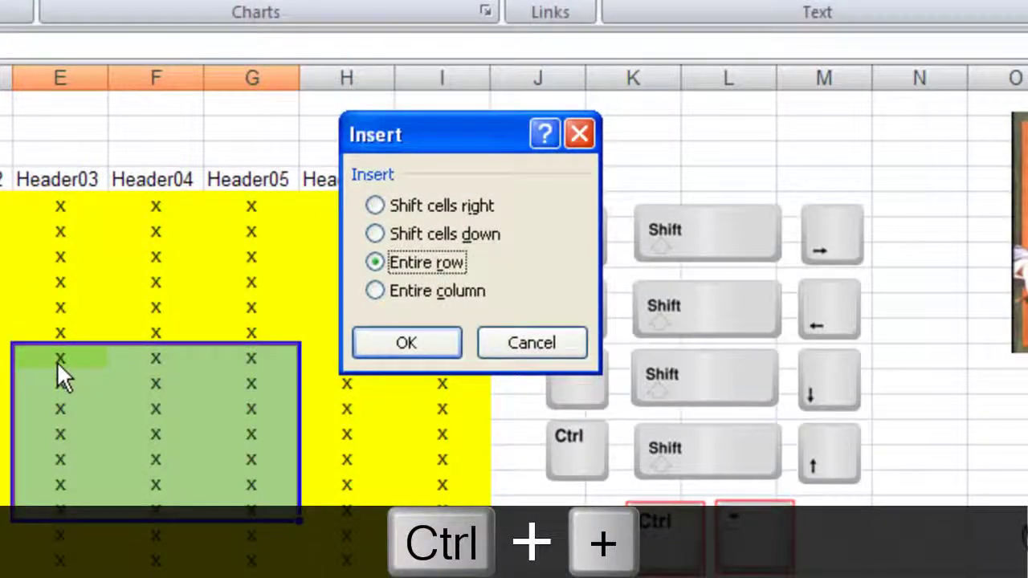
{"action": "key", "text": "Return"}
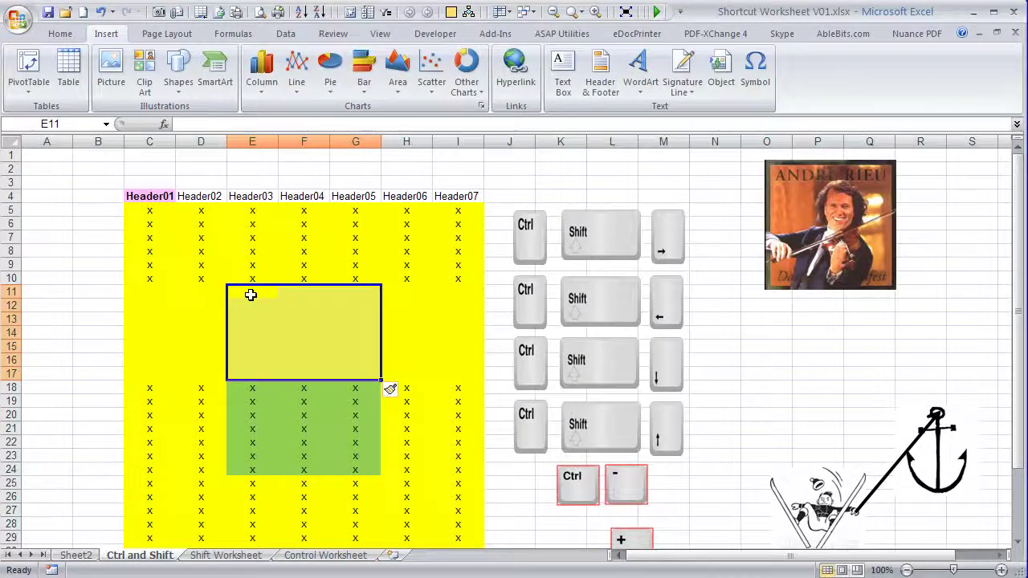
Step: Delete the entire rows 11 to 17 spanned by the blank selection
{"action": "key", "text": "ctrl+minus"}
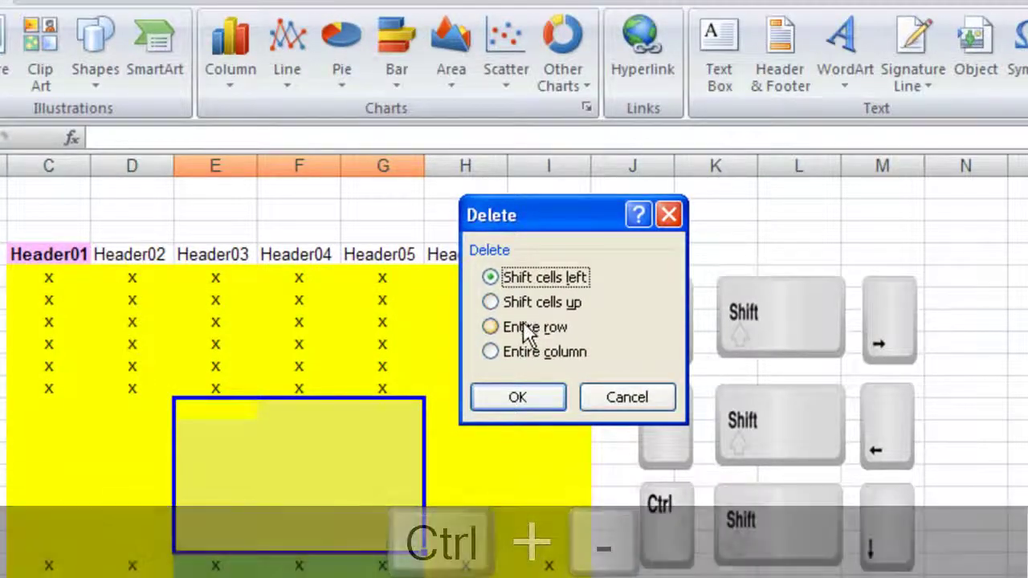
{"action": "left_click", "coordinate": [524, 327]}
{"action": "left_click", "coordinate": [526, 401]}
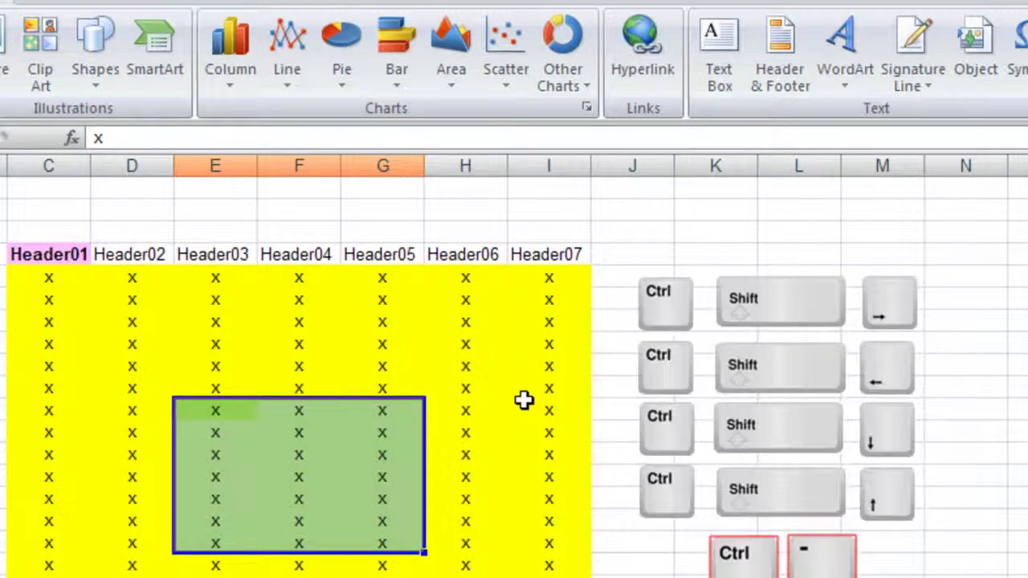
Step: Insert blank cells at E11:G17 with the Shift cells down option and check the displaced data below
{"action": "key", "text": "ctrl+plus"}
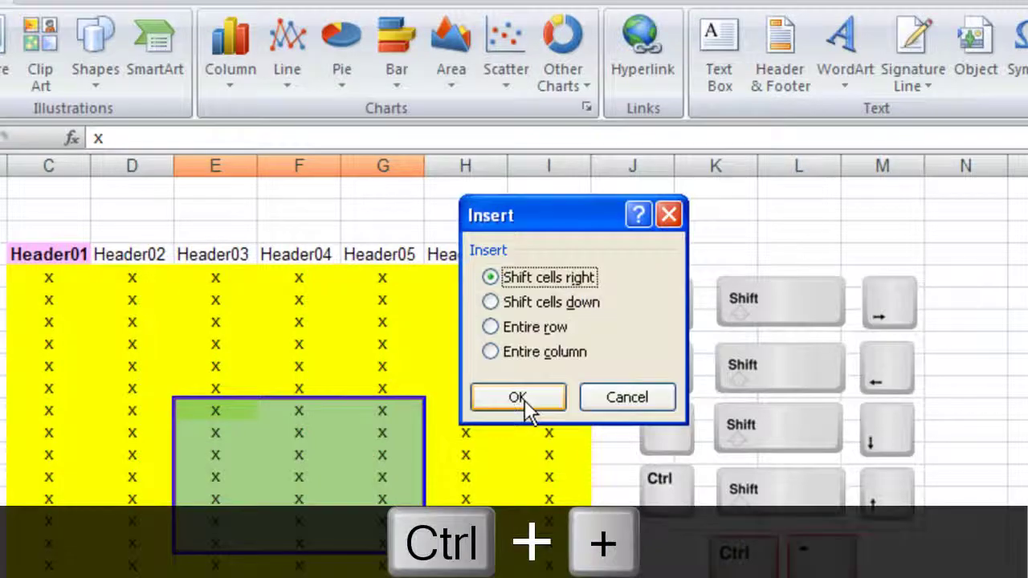
{"action": "key", "text": "Down"}
{"action": "key", "text": "Up"}
{"action": "key", "text": "Down"}
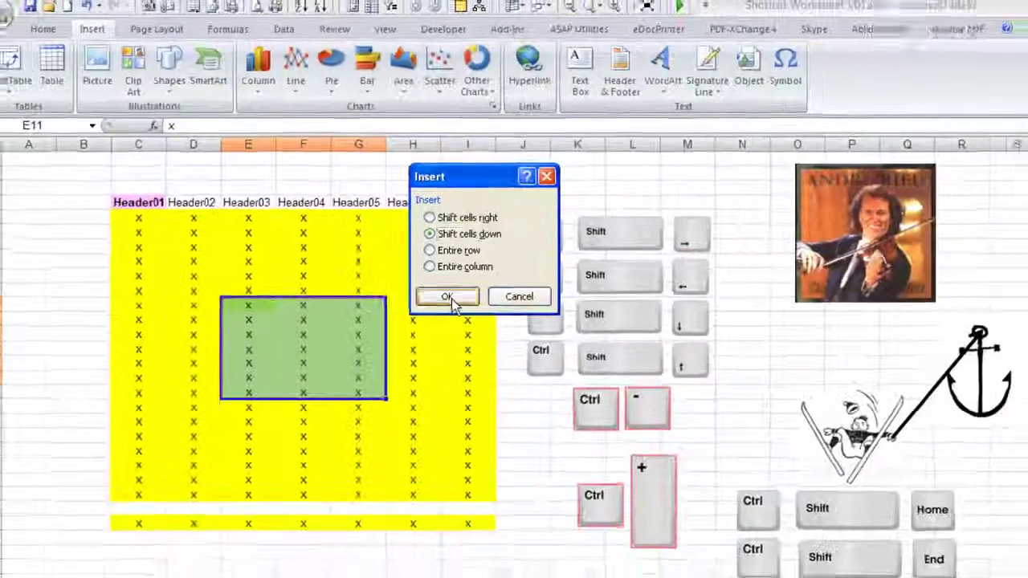
{"action": "left_click", "coordinate": [522, 402]}
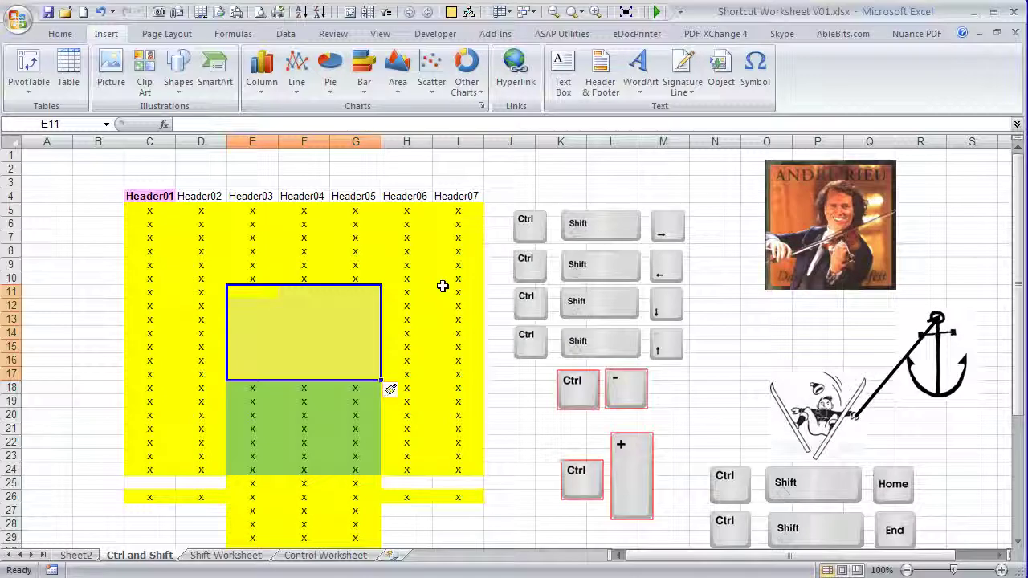
{"action": "scroll", "coordinate": [283, 461], "scroll_direction": "down", "scroll_amount": 3}
{"action": "scroll", "coordinate": [282, 460], "scroll_direction": "up", "scroll_amount": 3}
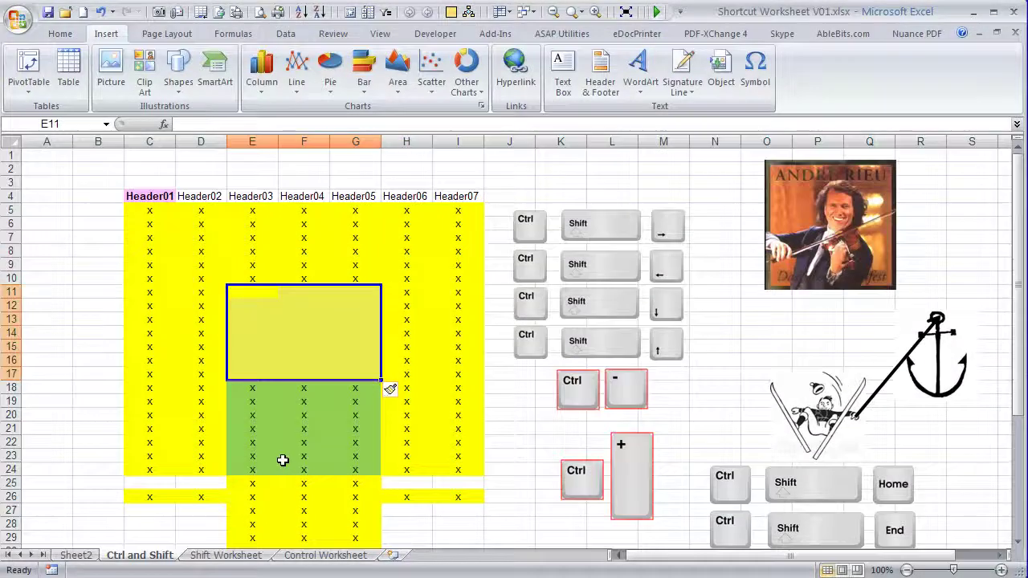
Step: Delete the blank cells E11:G17 with the Shift cells left option, and undo both the deletion and the cell insertion
{"action": "key", "text": "ctrl+minus"}
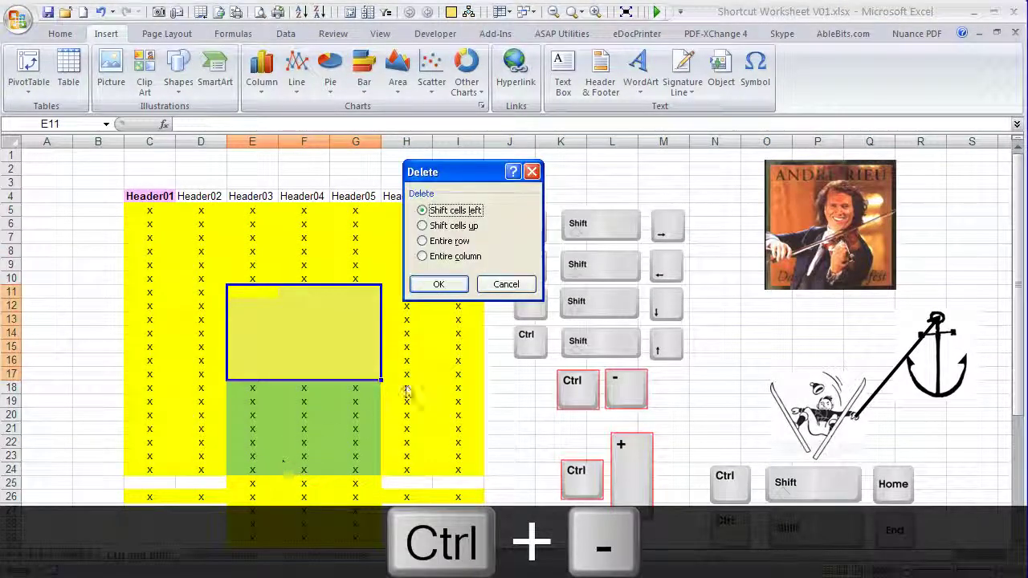
{"action": "left_click", "coordinate": [434, 285]}
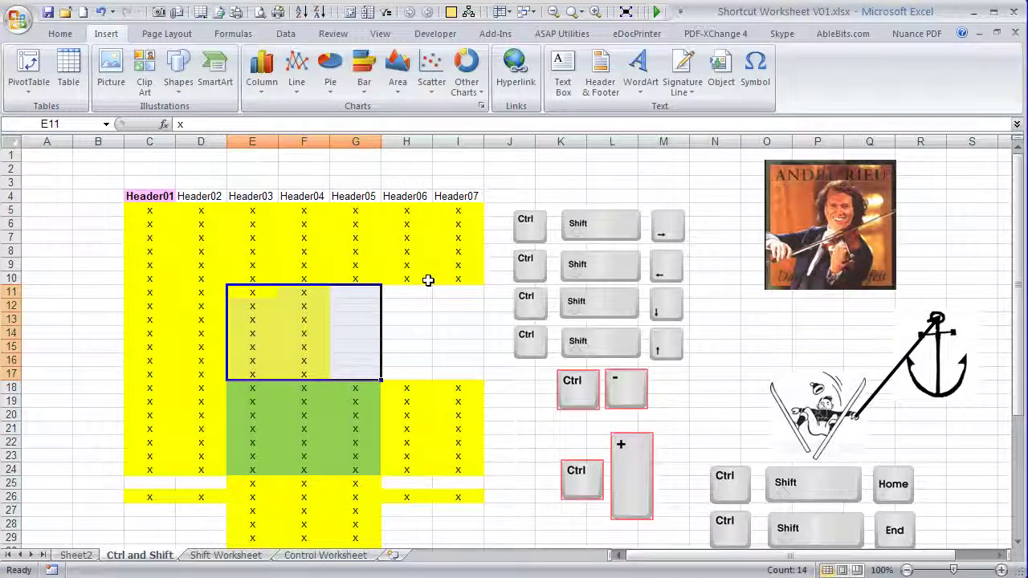
{"action": "key", "text": "ctrl+z"}
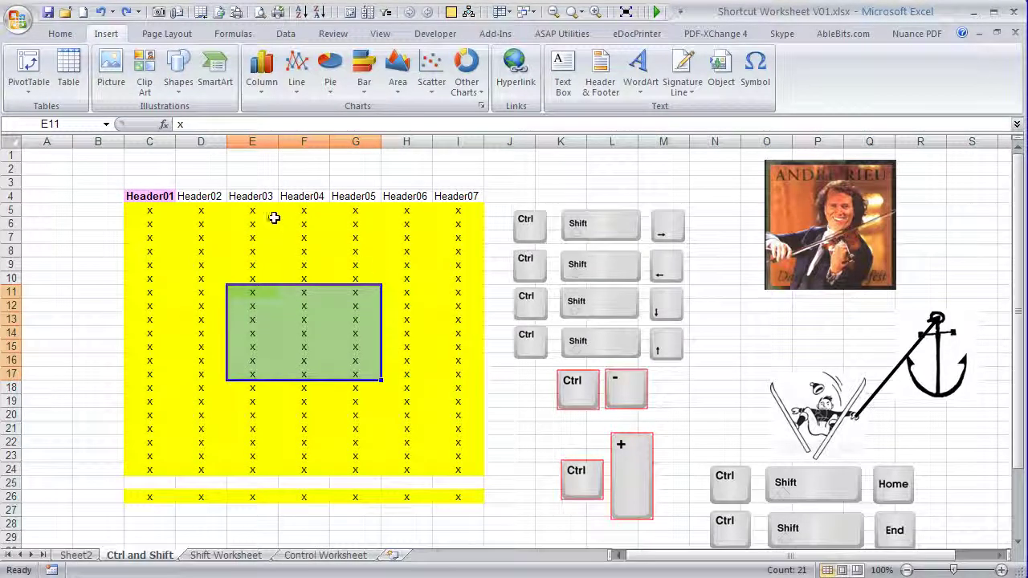
Step: Select header cell E4, switch to the whole of column E, and return to E4
{"action": "left_click", "coordinate": [248, 193]}
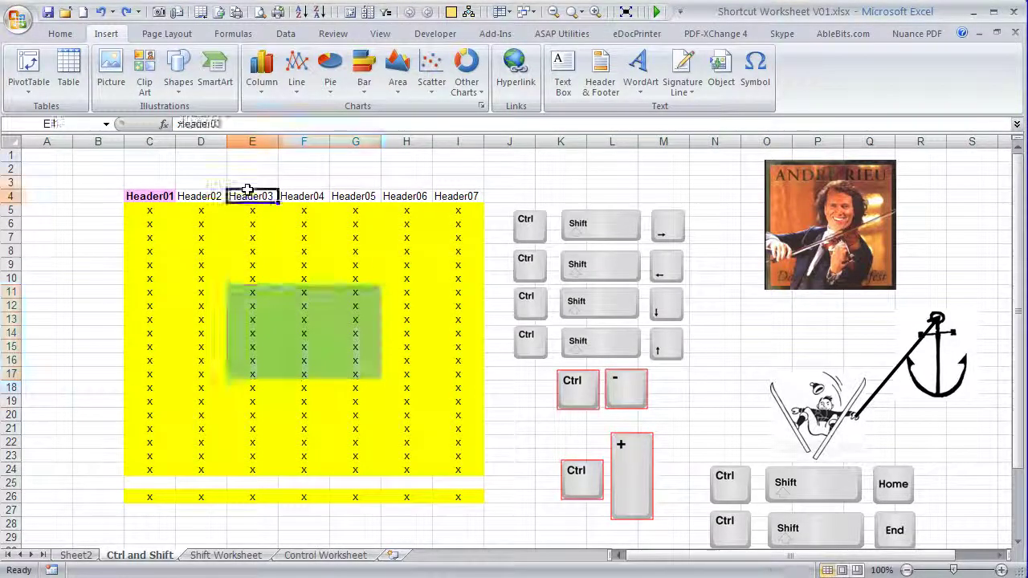
{"action": "left_click", "coordinate": [254, 141]}
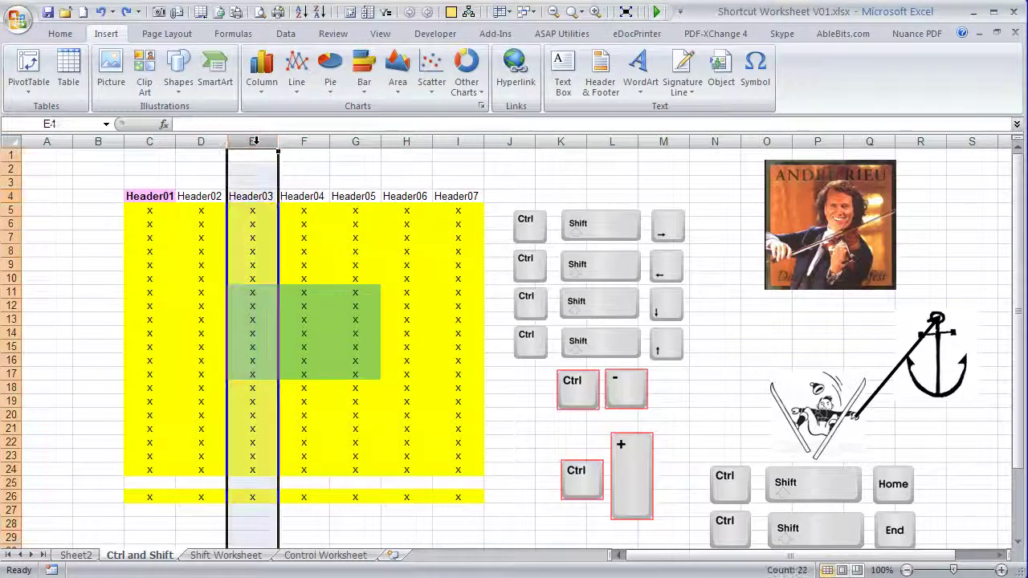
{"action": "left_click", "coordinate": [253, 196]}
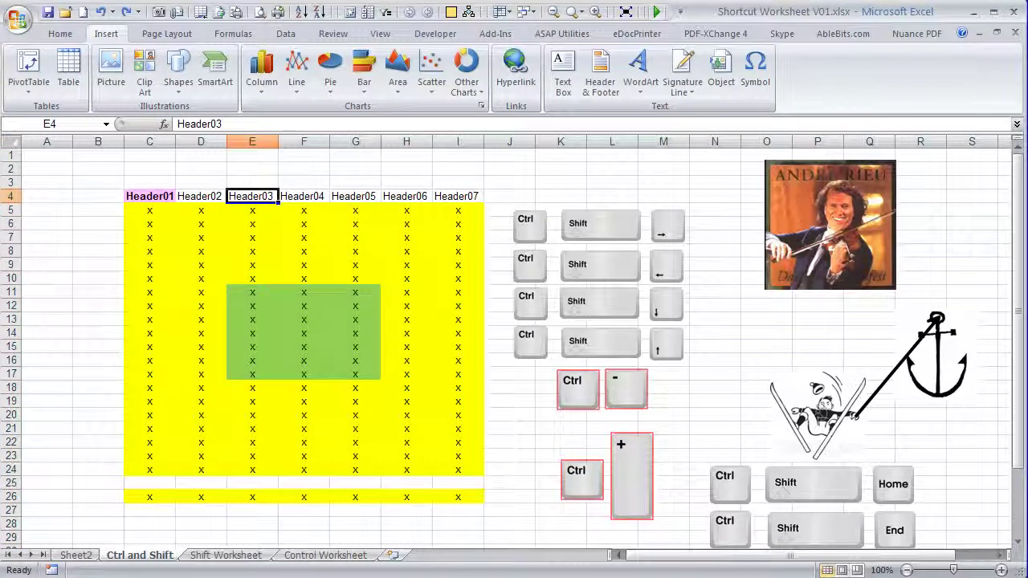